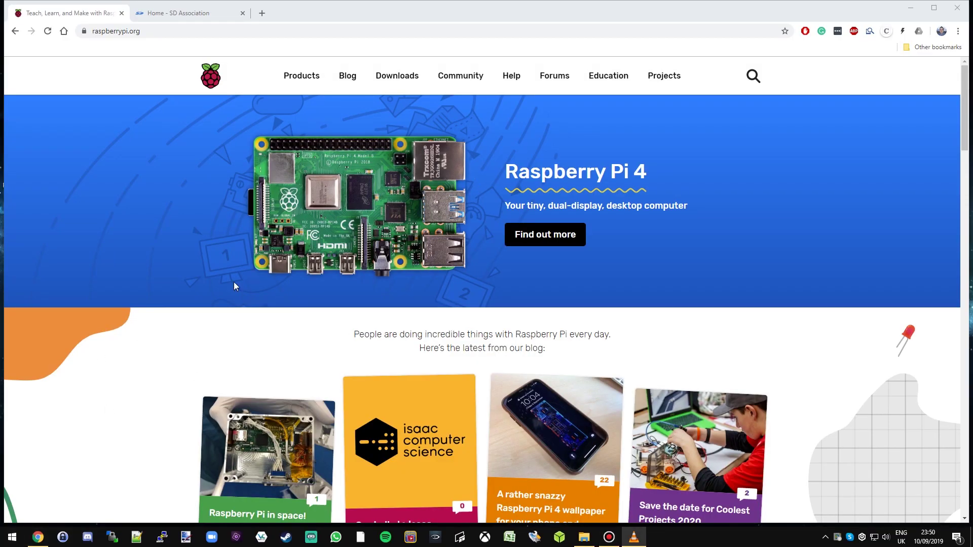
# Step: Go to the raspberrypi.org Downloads page in the browser
pyautogui.click(393, 8)
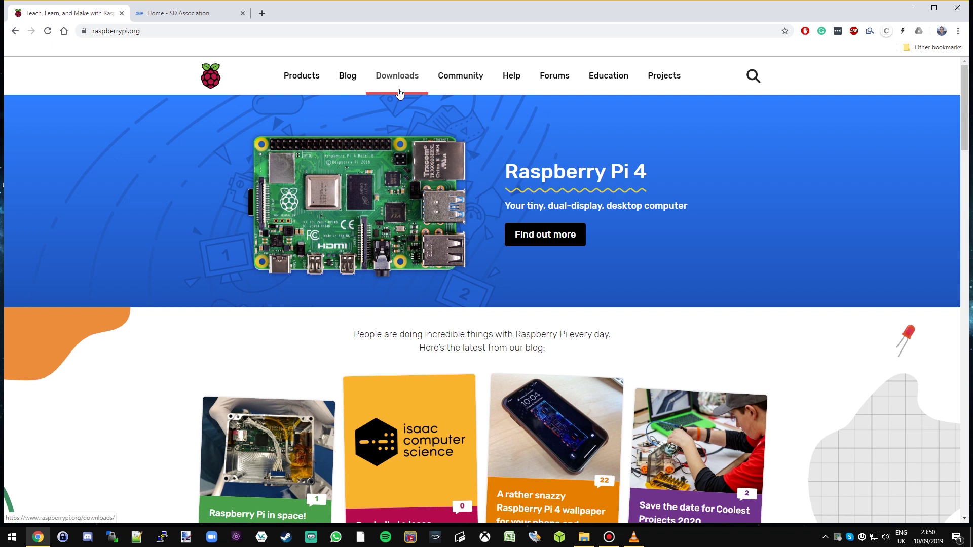
pyautogui.click(157, 32)
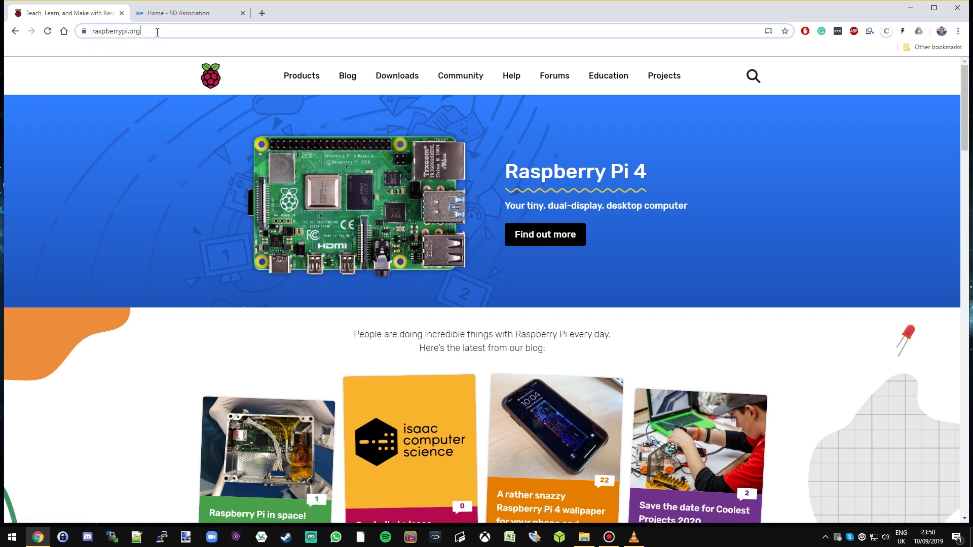
pyautogui.click(396, 81)
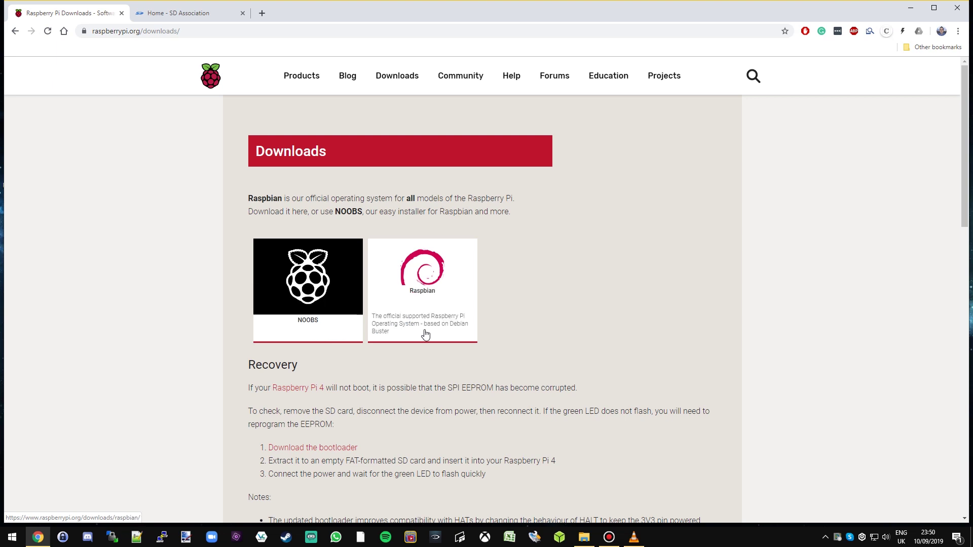
# Step: Download the full NOOBS 3.2.0 offline and network install ZIP from the NOOBS page
pyautogui.click(336, 334)
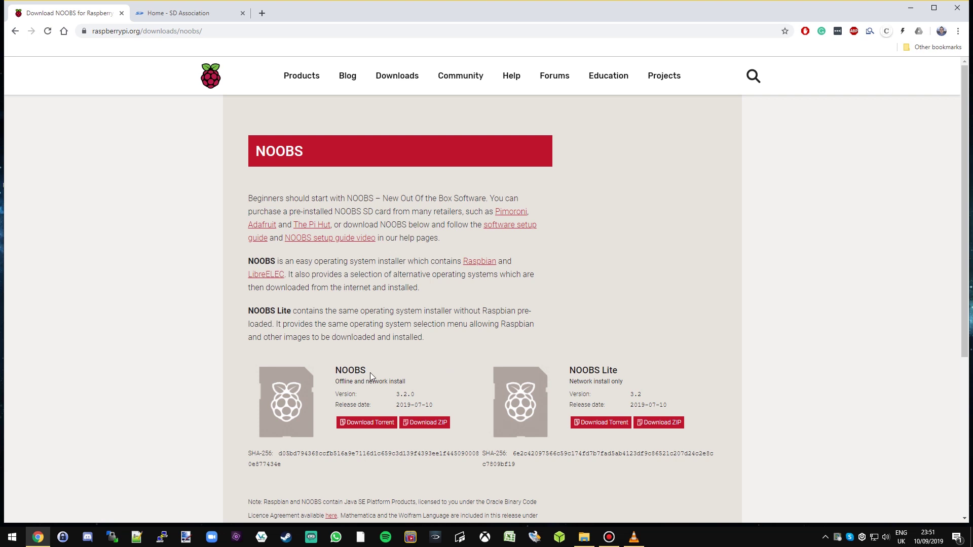
pyautogui.doubleClick(347, 372)
pyautogui.moveTo(602, 371); pyautogui.dragTo(583, 382)
pyautogui.click(432, 425)
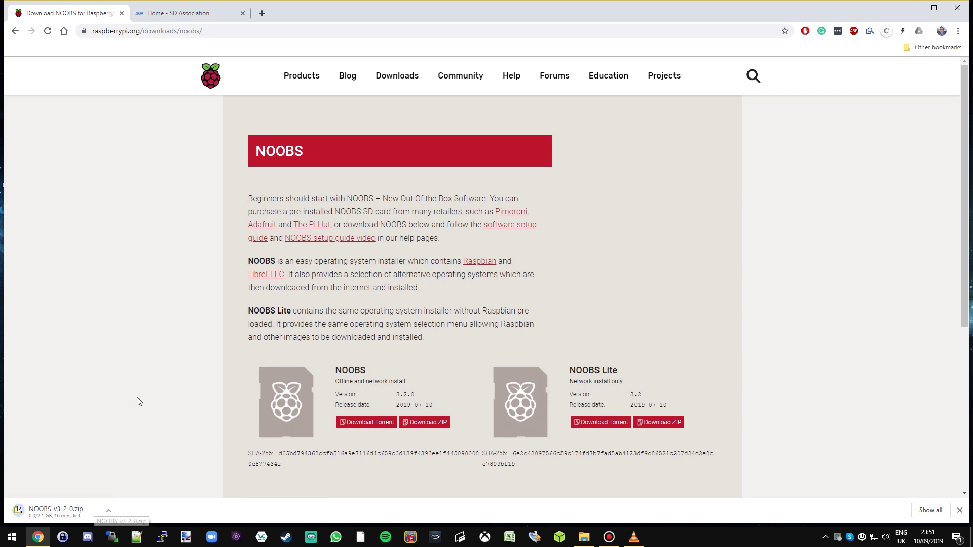
pyautogui.click(210, 16)
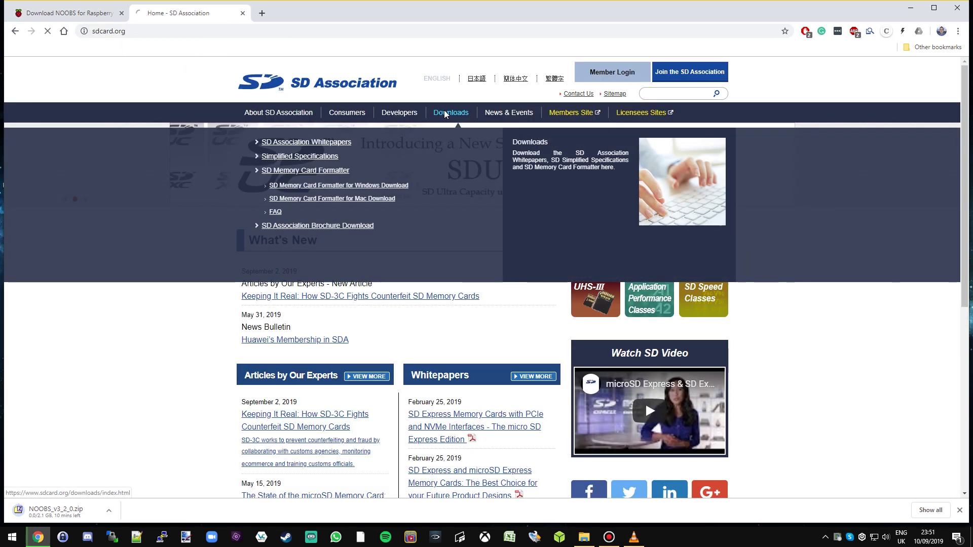
# Step: Accept the SD Memory Card Formatter for Windows licence to download SDCardFormatterv5_WinEN.zip
pyautogui.click(445, 112)
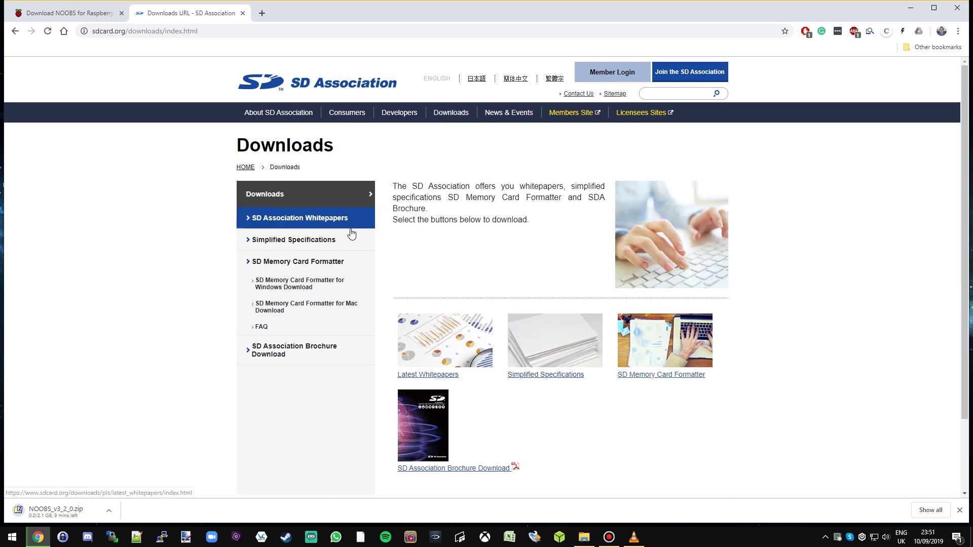
pyautogui.click(326, 294)
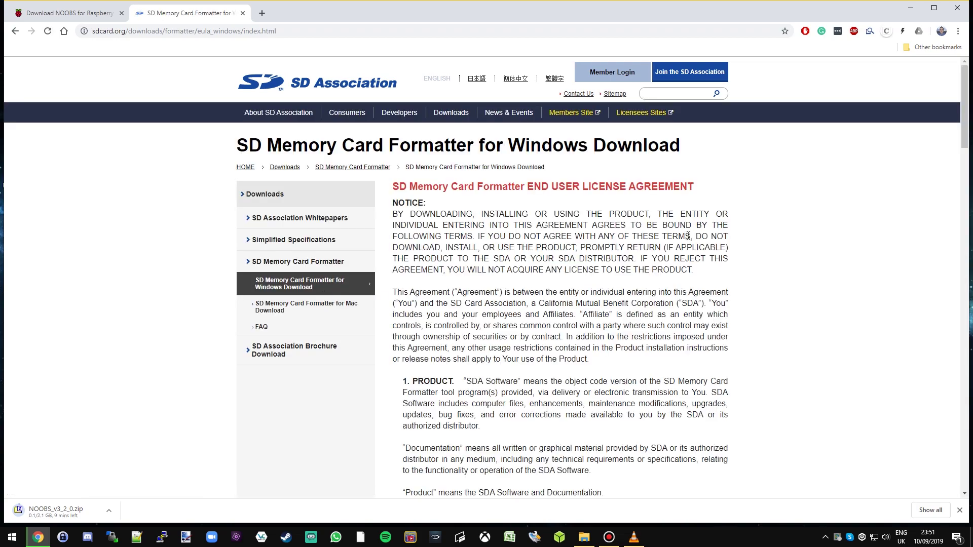
pyautogui.scroll(-20, 719, 253)
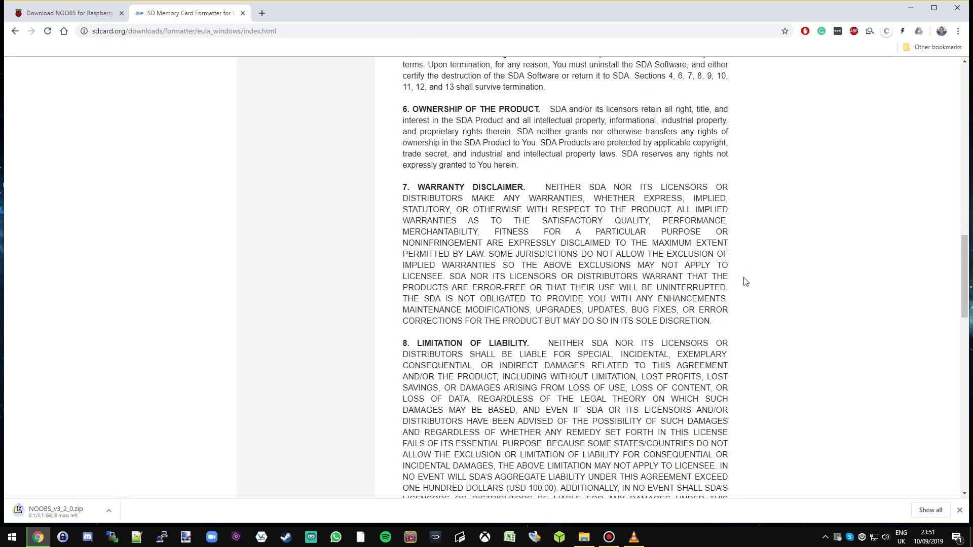
pyautogui.scroll(-20, 745, 289)
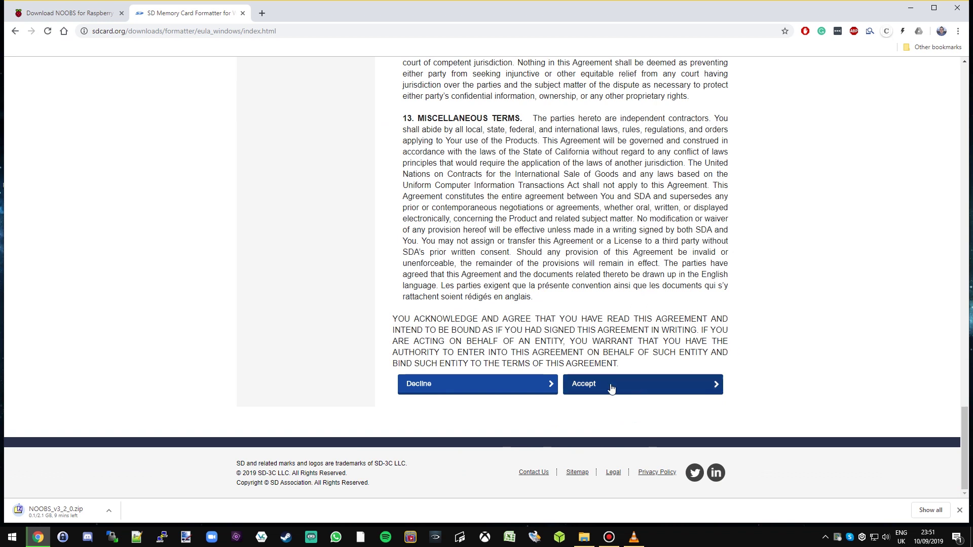
pyautogui.click(611, 387)
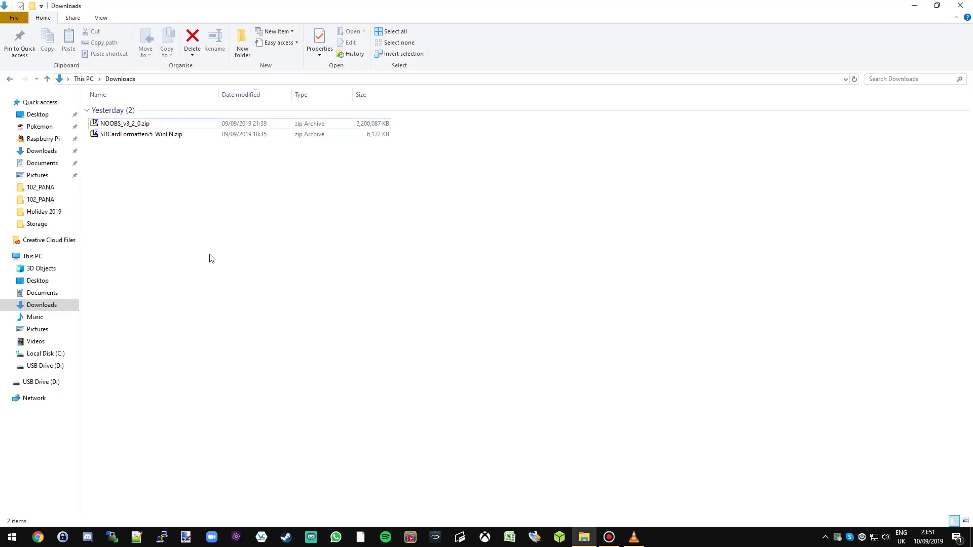
# Step: Extract SDCardFormatterv5_WinEN.zip with 7-Zip Extract Here and install SD Card Formatter 5.0.1
pyautogui.rightClick(171, 135)
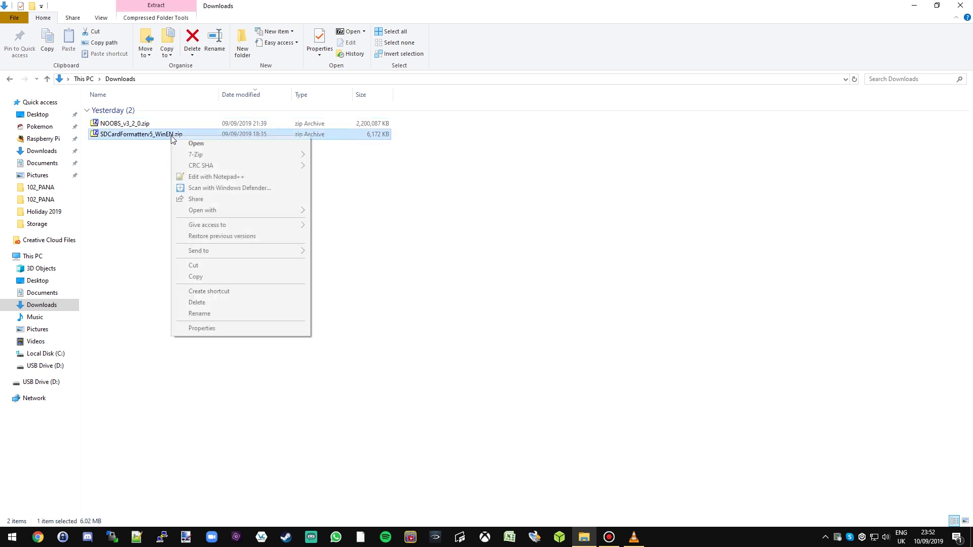
pyautogui.moveTo(260, 158)
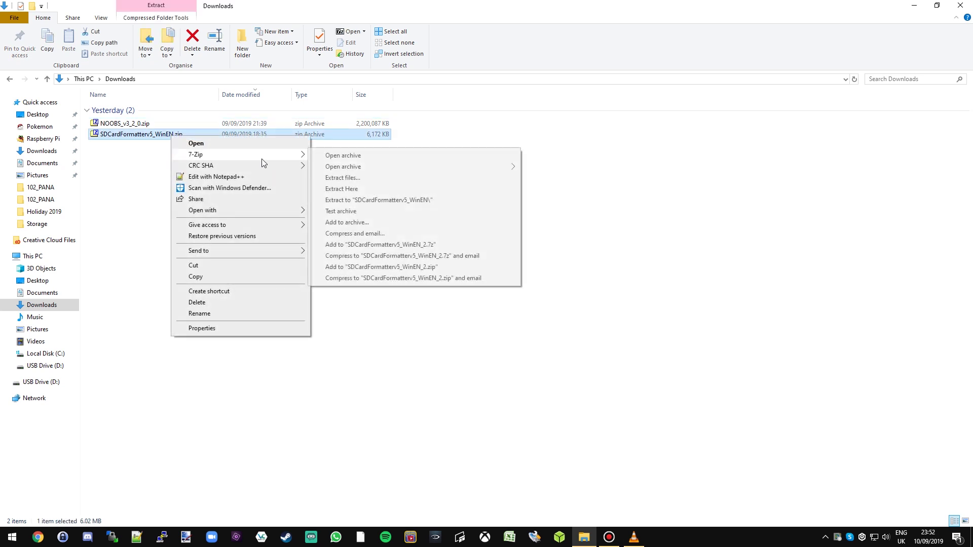
pyautogui.click(419, 190)
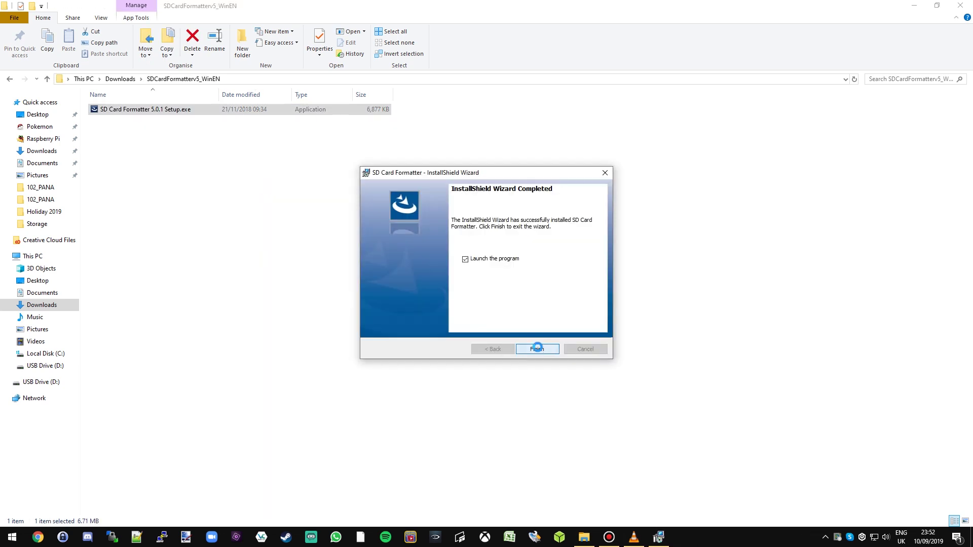
pyautogui.click(538, 349)
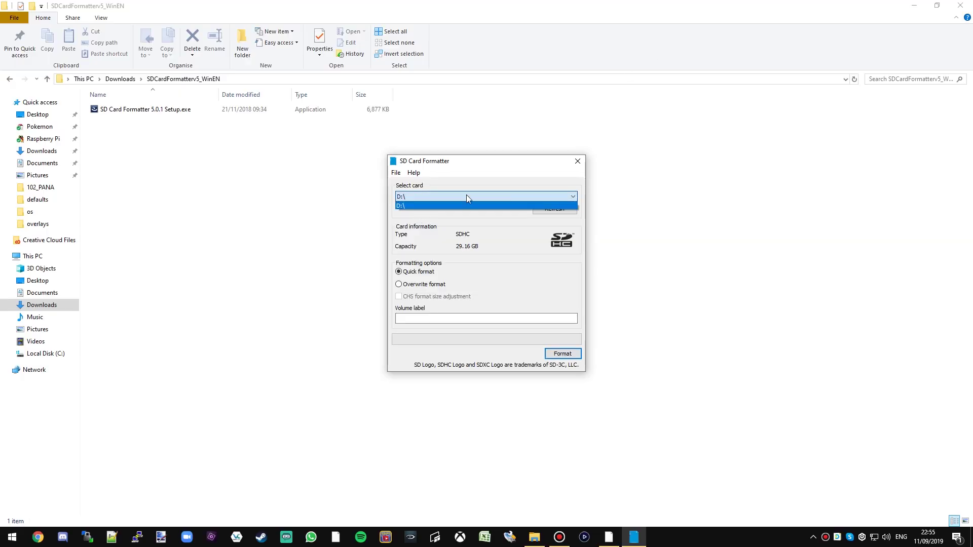
# Step: Quick-format the 29.16 GB card D: as FAT32 labelled RPI1, then close SD Card Formatter
pyautogui.click(428, 318)
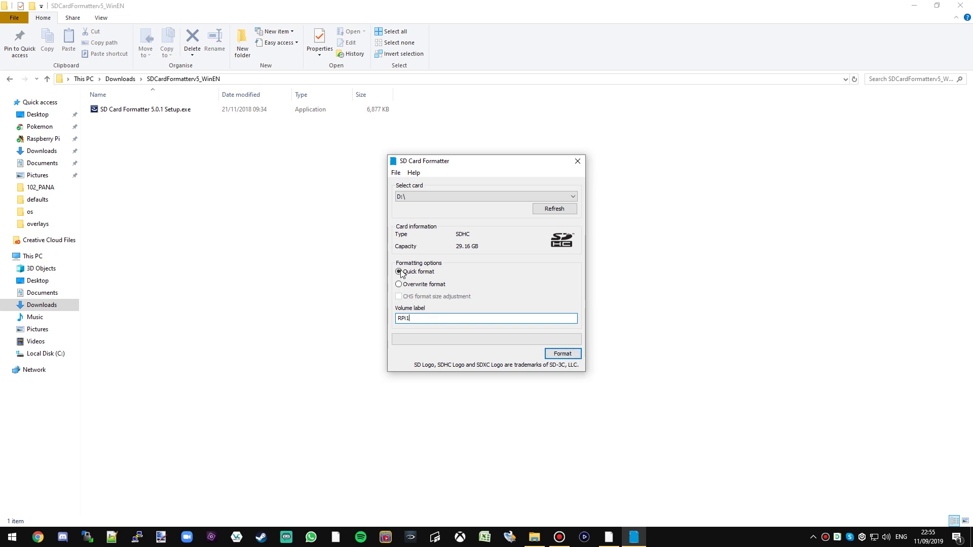
pyautogui.click(564, 354)
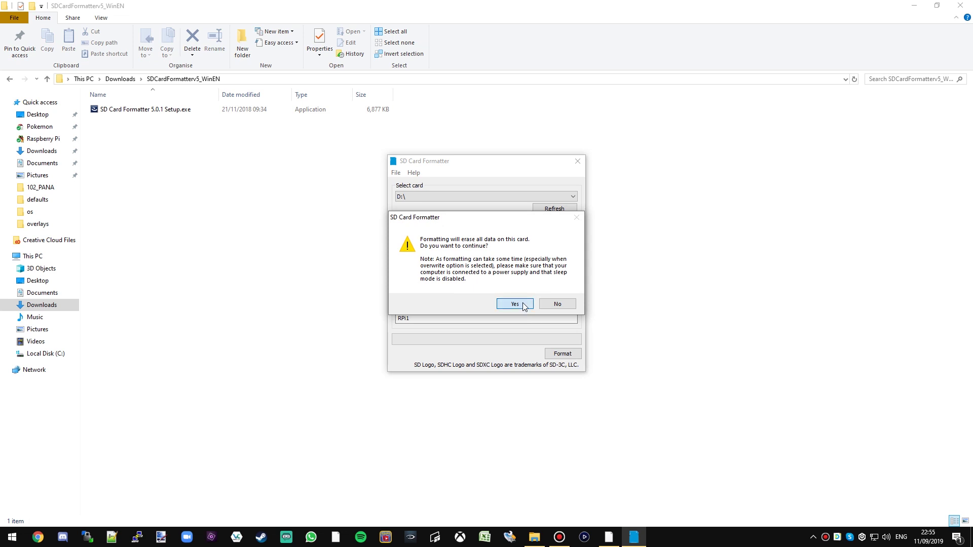
pyautogui.click(515, 304)
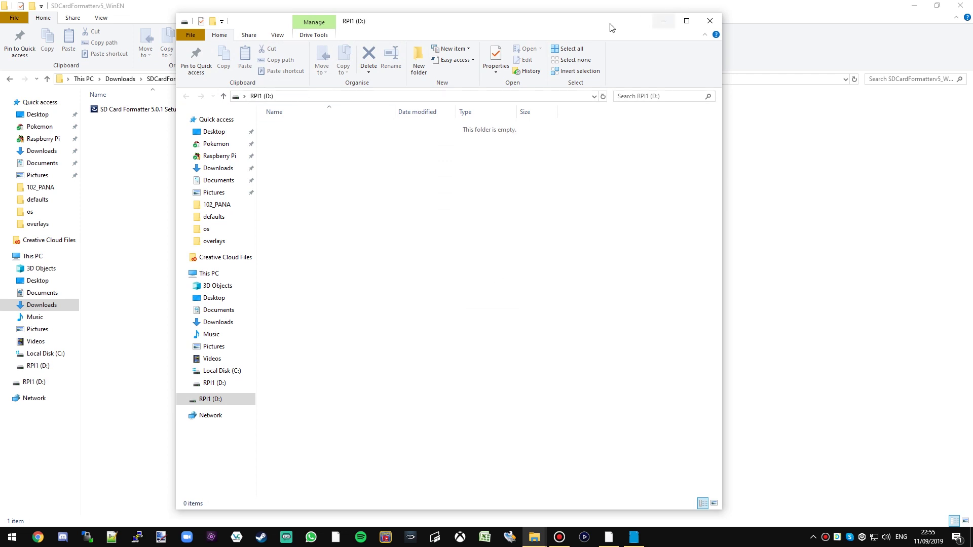
pyautogui.click(664, 21)
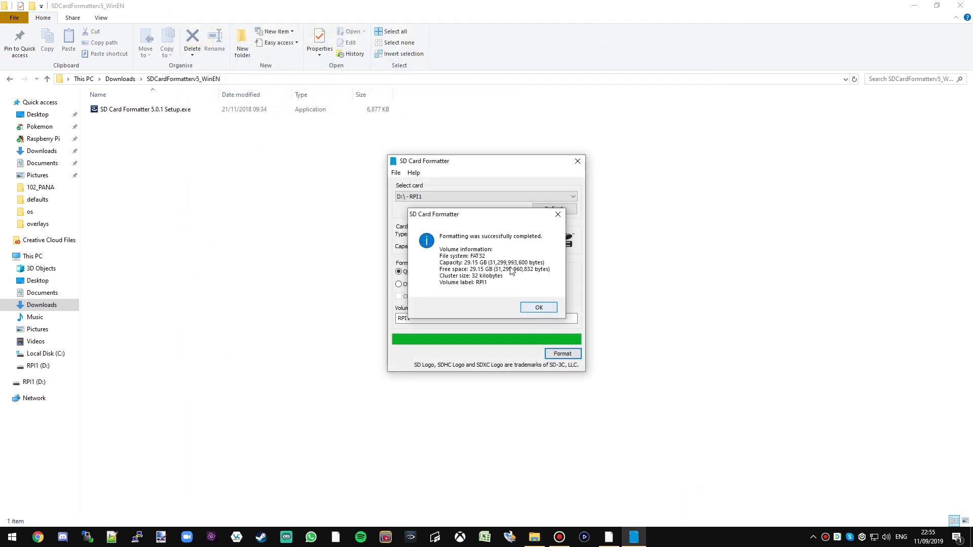
pyautogui.click(544, 305)
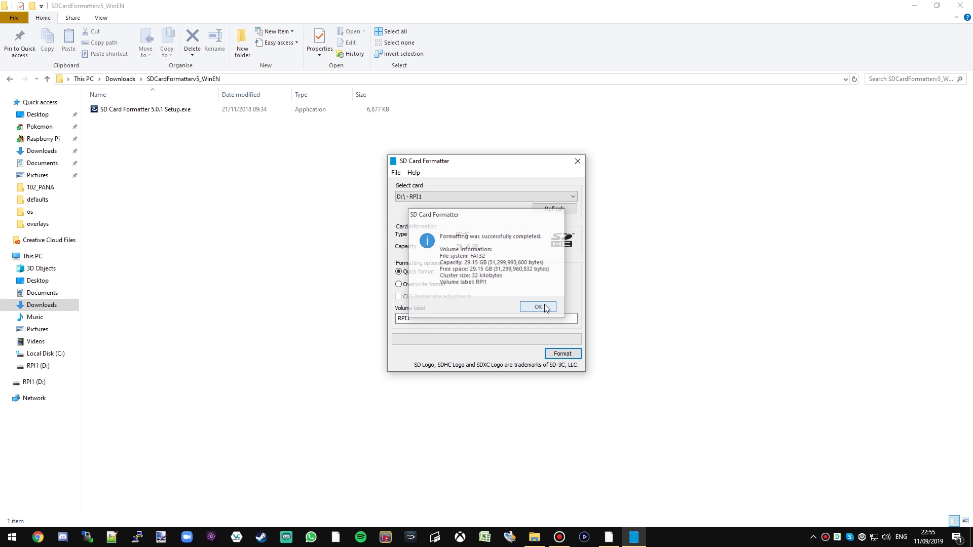
pyautogui.click(578, 165)
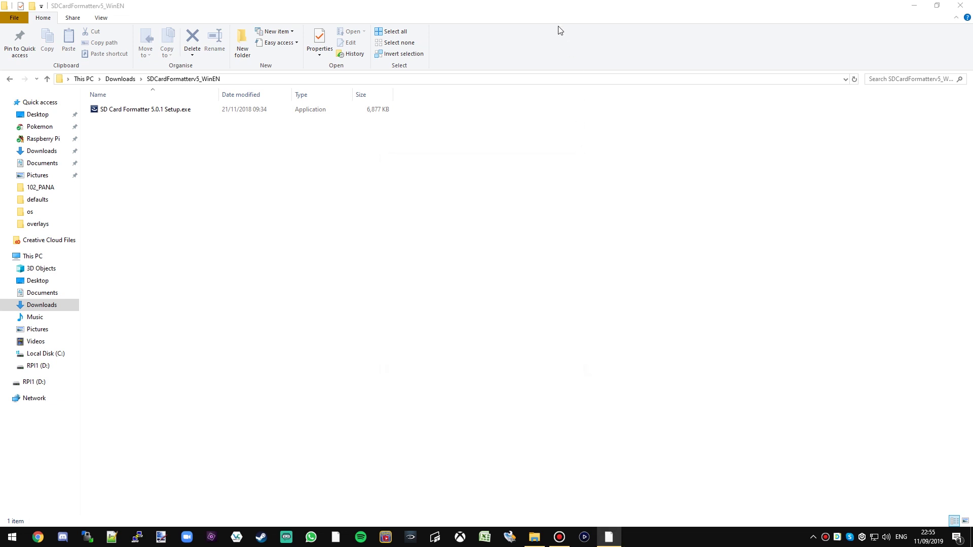
# Step: Snap the Downloads folder window left and the RPI1 (D:) drive window right
pyautogui.press('super+Left')
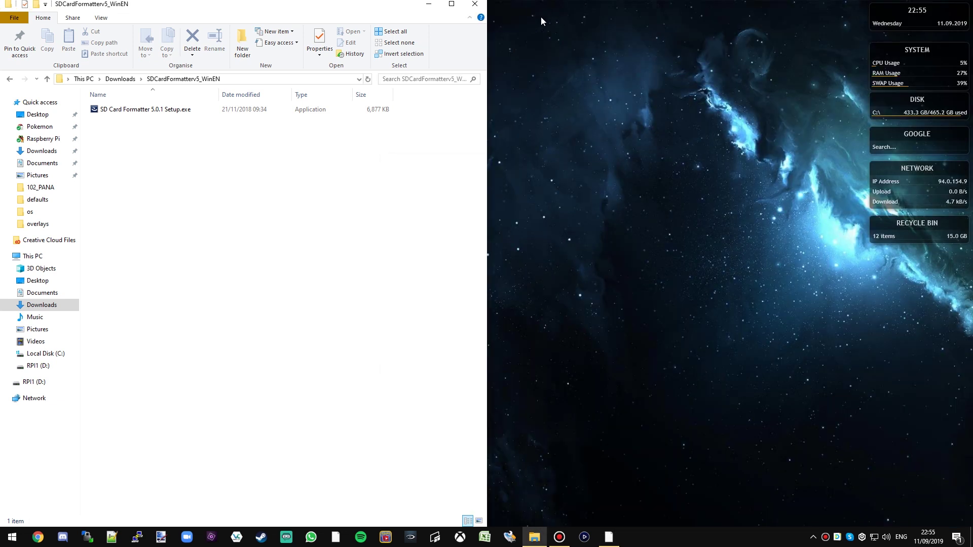
pyautogui.rightClick(539, 536)
pyautogui.click(518, 481)
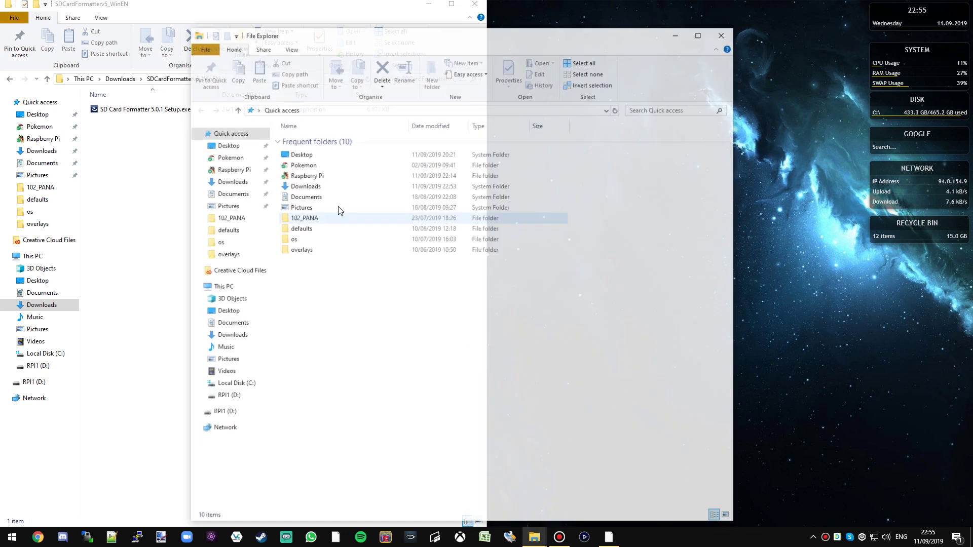
pyautogui.click(228, 396)
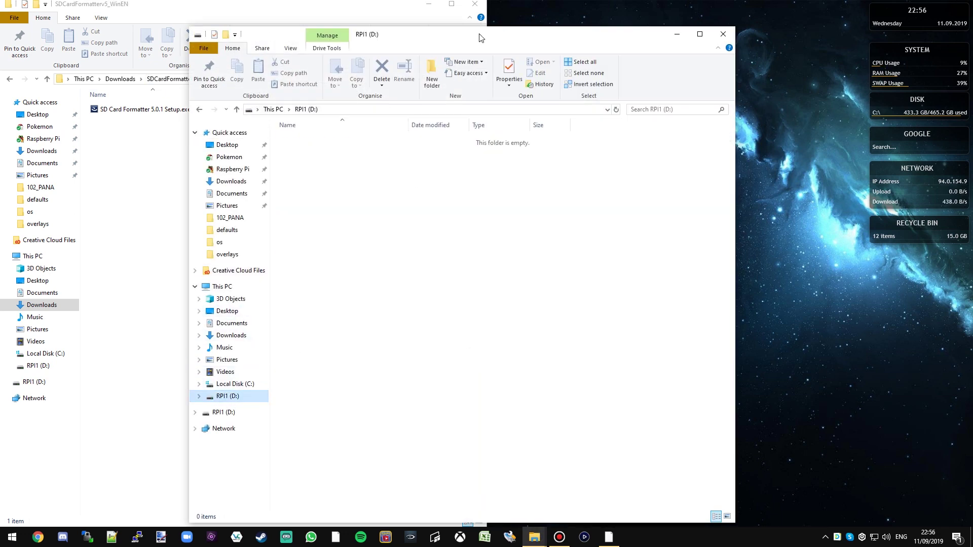
pyautogui.moveTo(479, 37); pyautogui.dragTo(972, 46)
pyautogui.click(248, 236)
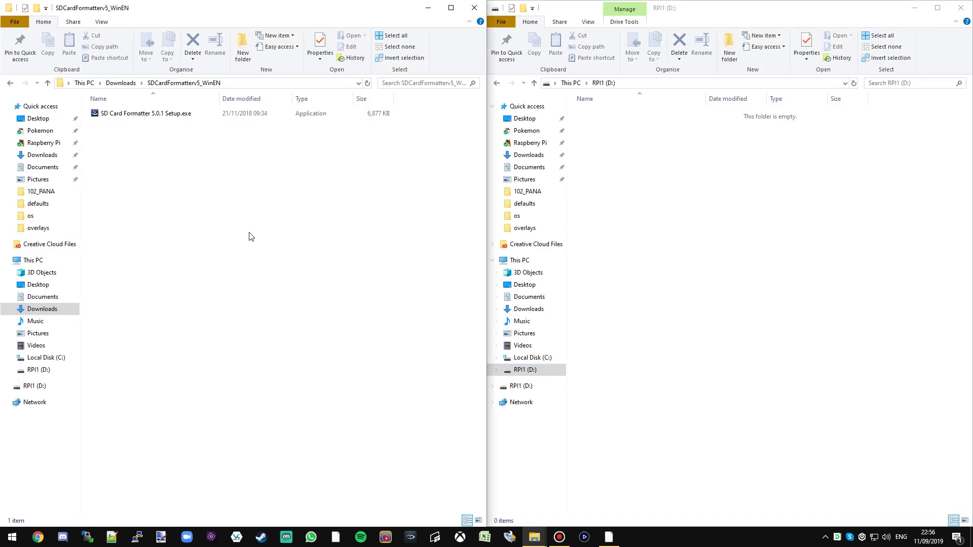
# Step: Extract NOOBS_v3_2_0.zip with 7-Zip and drag all its files onto RPI1 (D:)
pyautogui.click(121, 83)
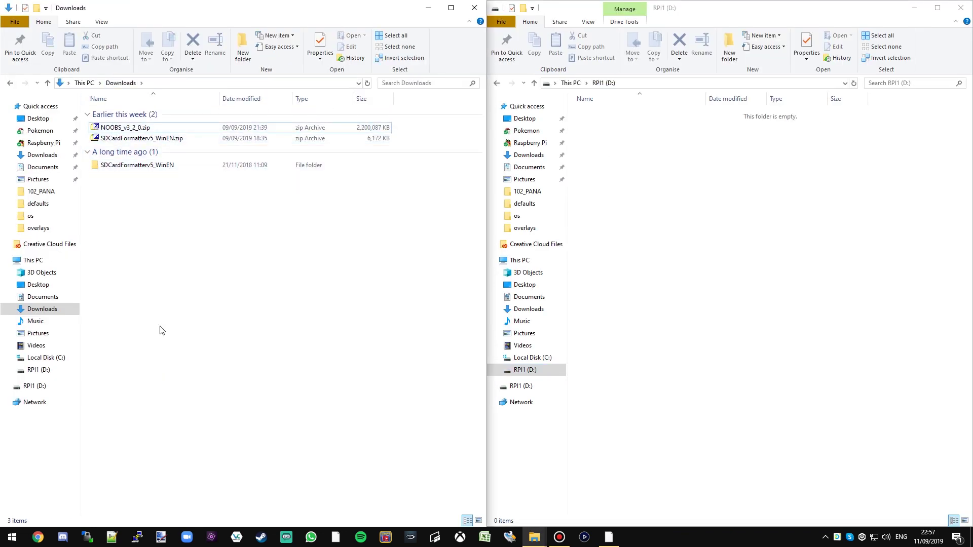
pyautogui.rightClick(144, 127)
pyautogui.moveTo(213, 147)
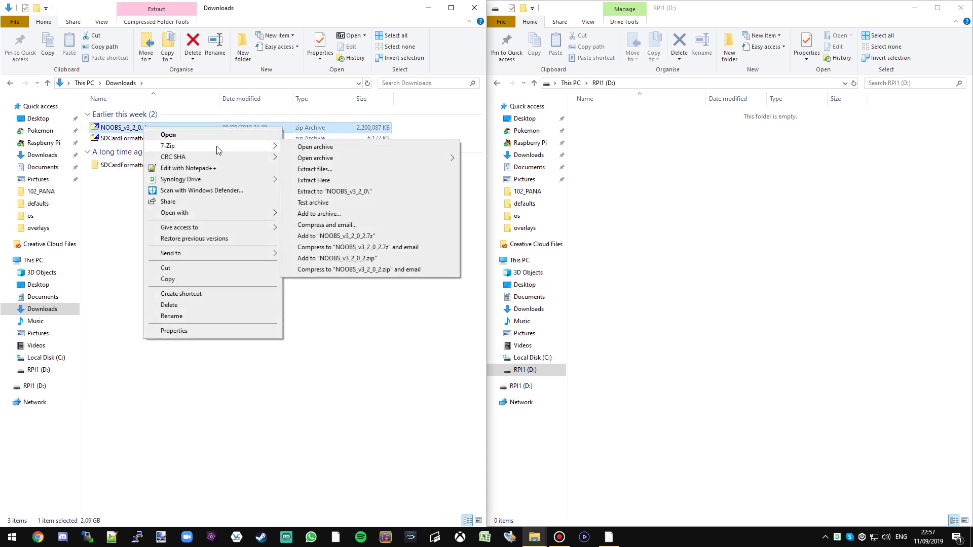
pyautogui.click(350, 170)
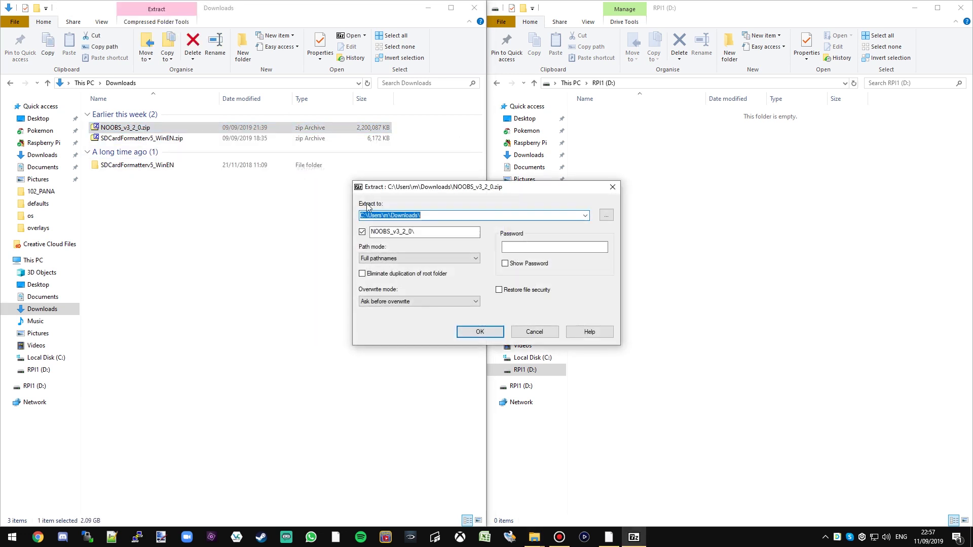
pyautogui.click(486, 331)
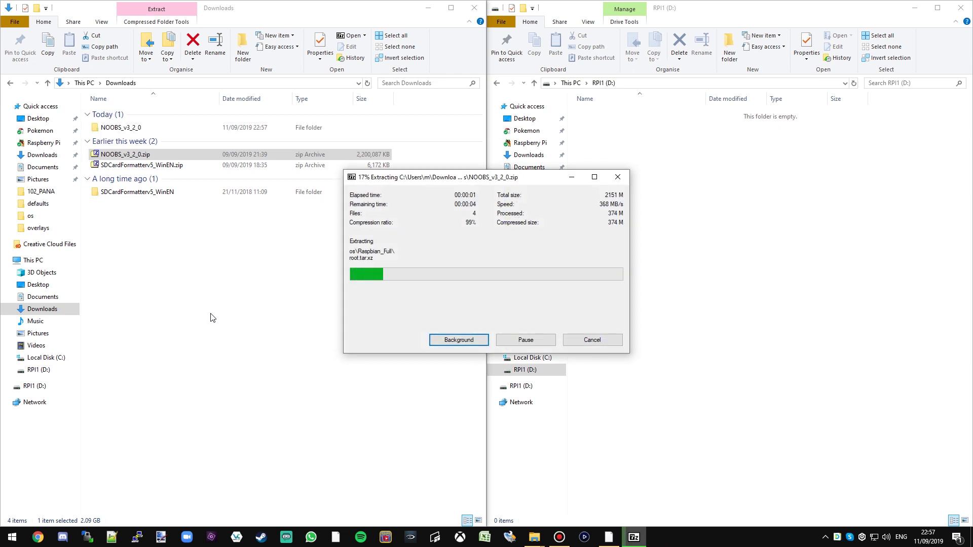
pyautogui.moveTo(174, 421); pyautogui.dragTo(655, 231)
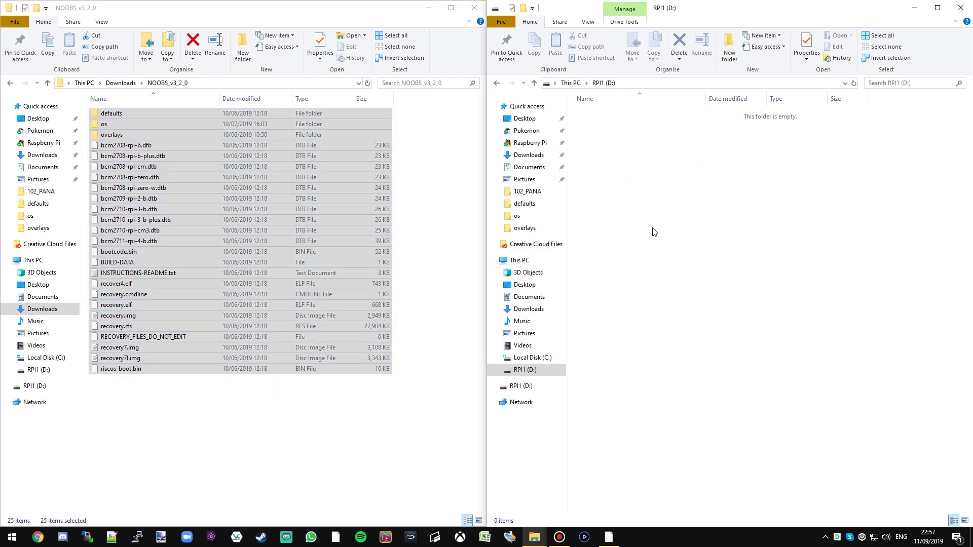
# Step: Let the NOOBS file copy finish, then safely eject RPI1 (D:)
pyautogui.moveTo(490, 132); pyautogui.dragTo(690, 116)
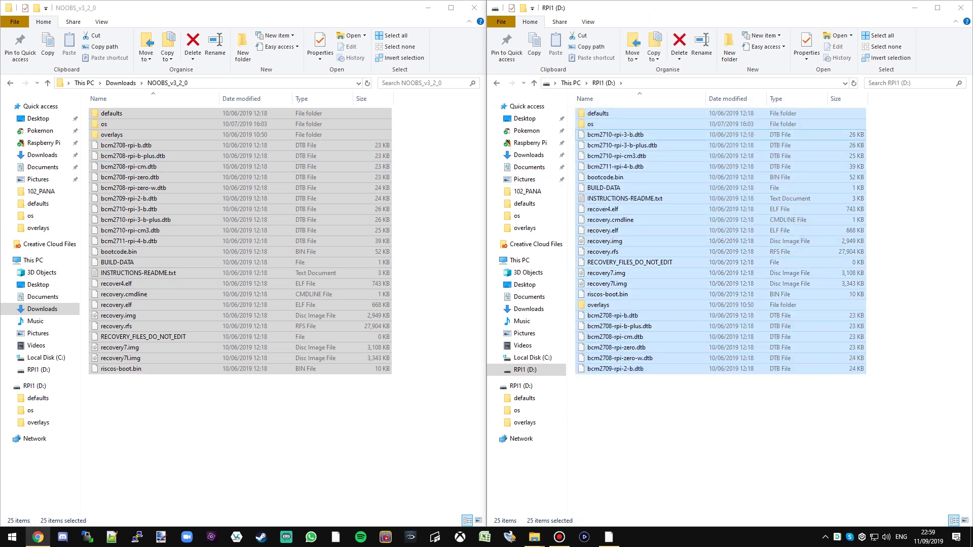
pyautogui.click(669, 458)
pyautogui.click(825, 537)
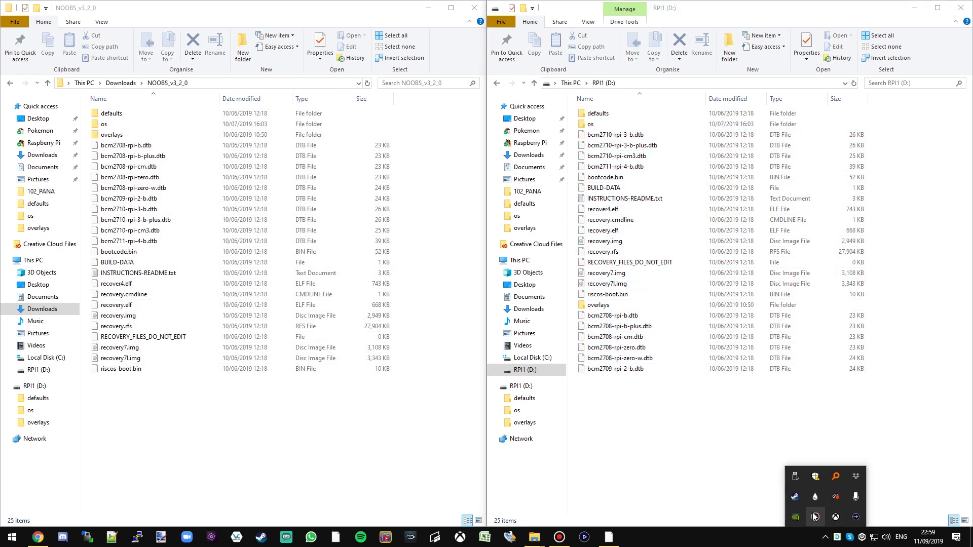
pyautogui.click(795, 476)
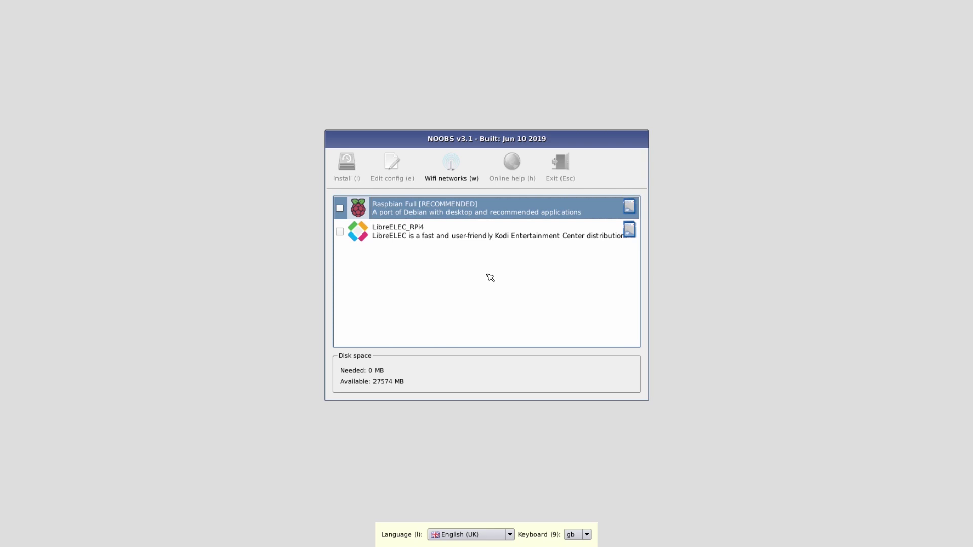
# Step: Select Raspbian Full in NOOBS and install it, confirming the card overwrite warning
pyautogui.press('space')
pyautogui.press('Down')
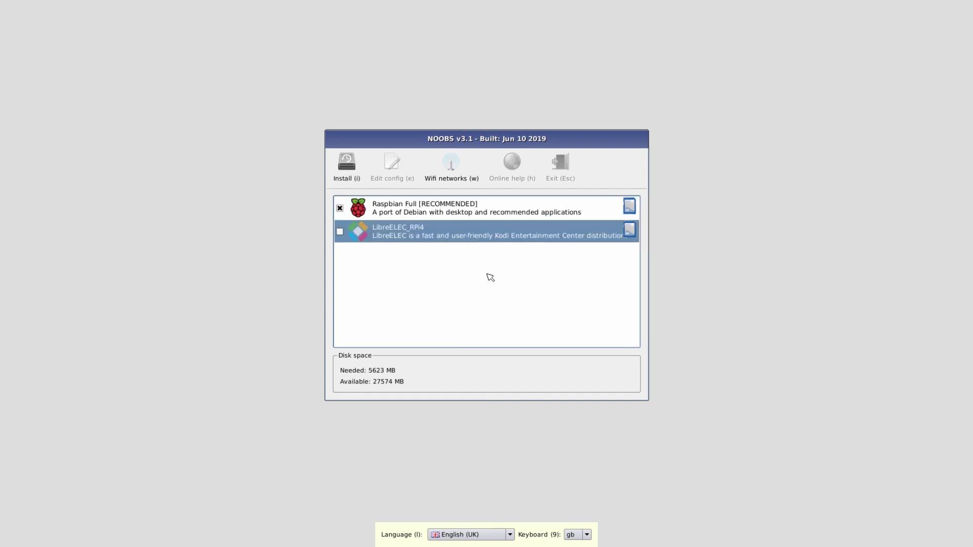
pyautogui.press('Up')
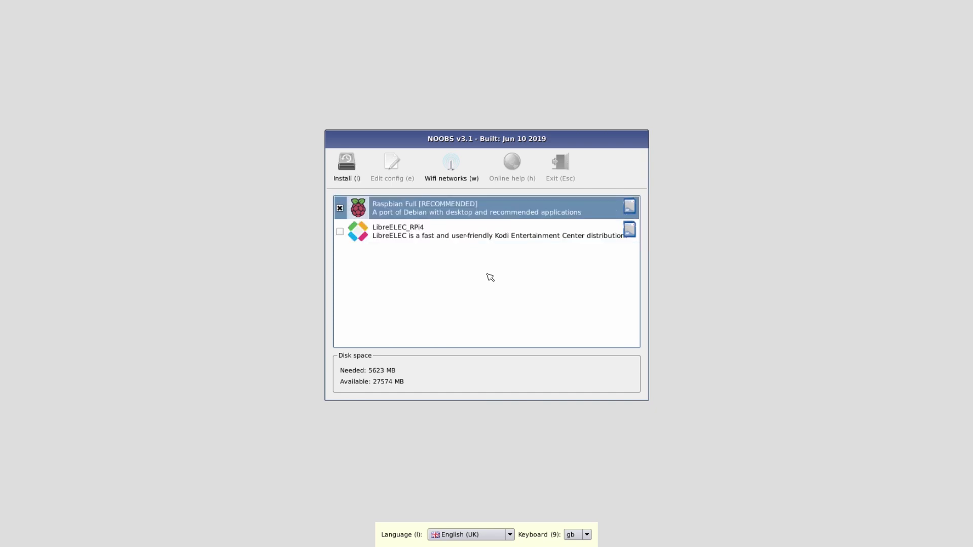
pyautogui.press('i')
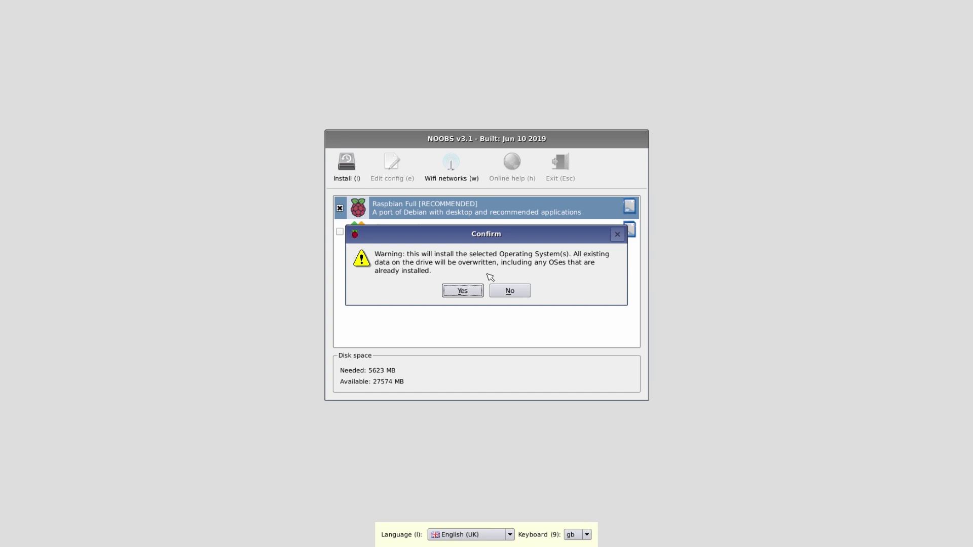
pyautogui.press('Return')
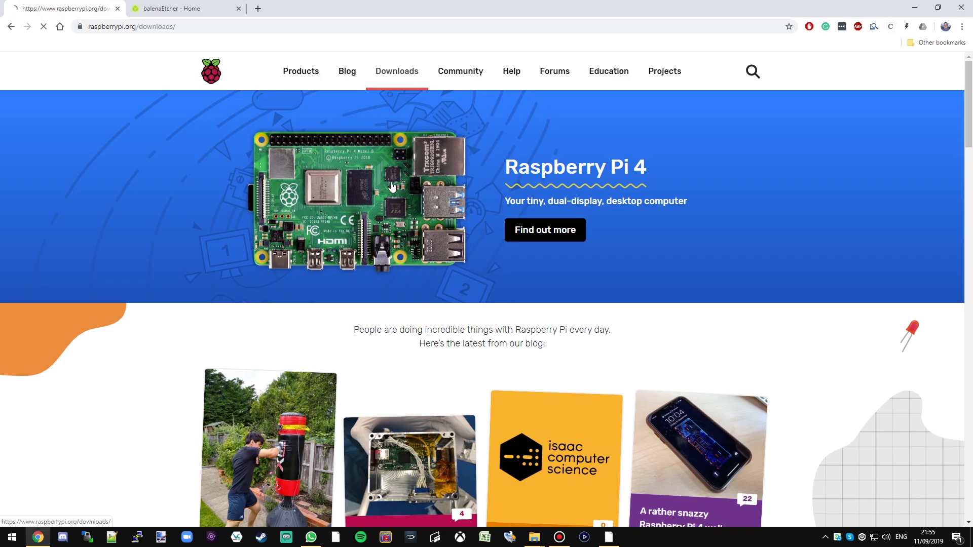
pyautogui.click(396, 71)
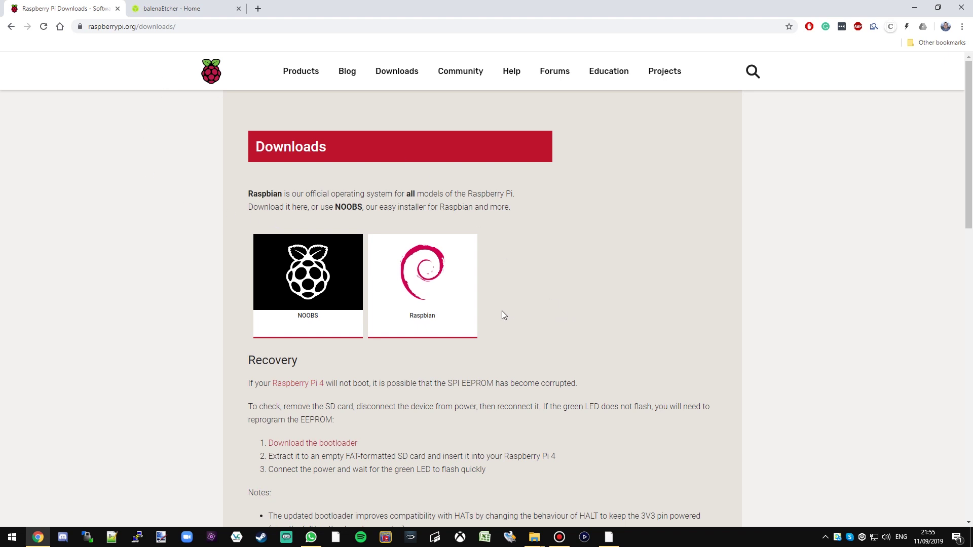
# Step: Download the Raspbian Buster with desktop and recommended software ZIP from the Raspbian page
pyautogui.click(457, 278)
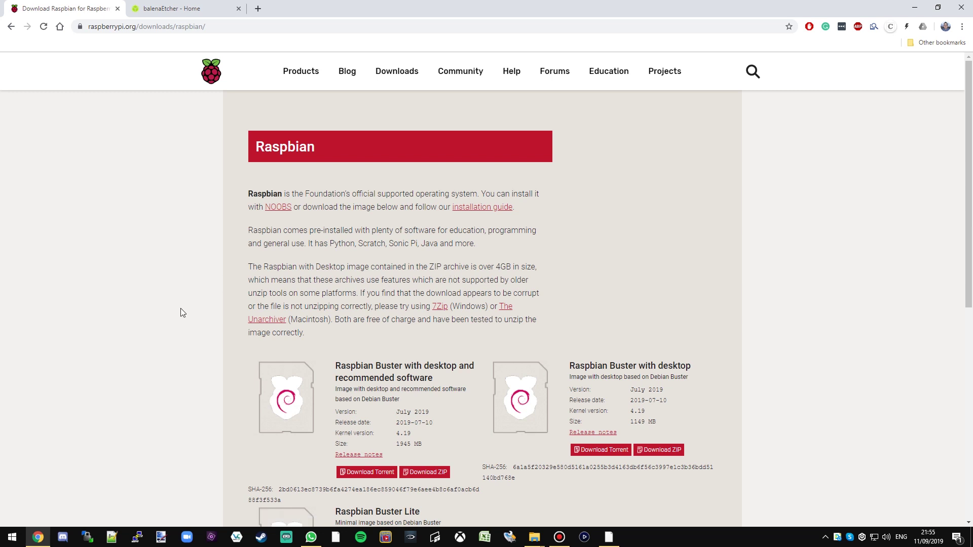
pyautogui.scroll(-3, 181, 310)
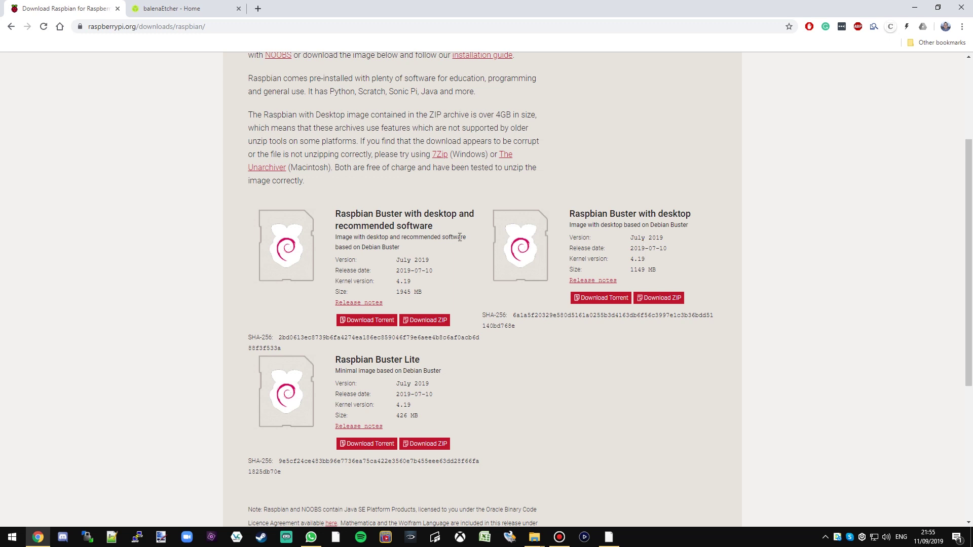
pyautogui.moveTo(334, 213); pyautogui.dragTo(448, 227)
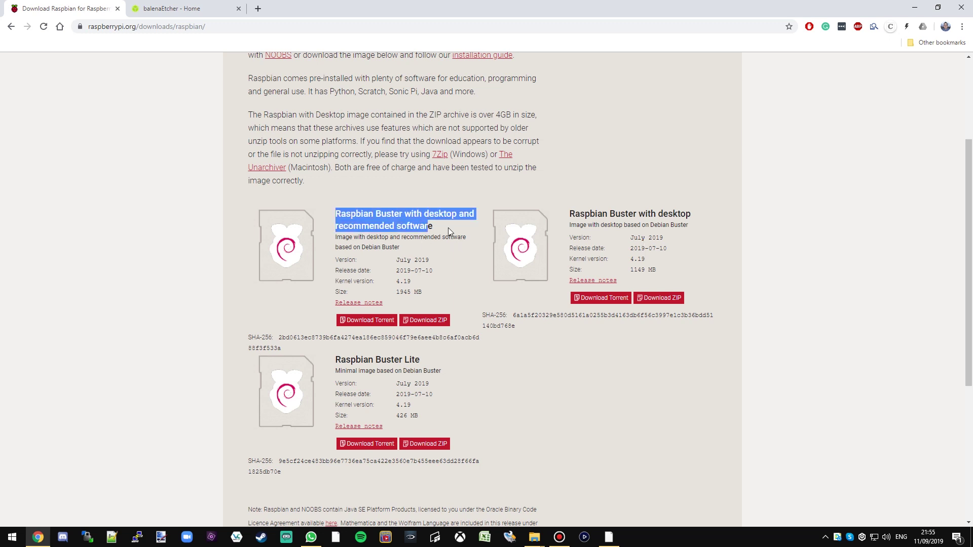
pyautogui.click(415, 306)
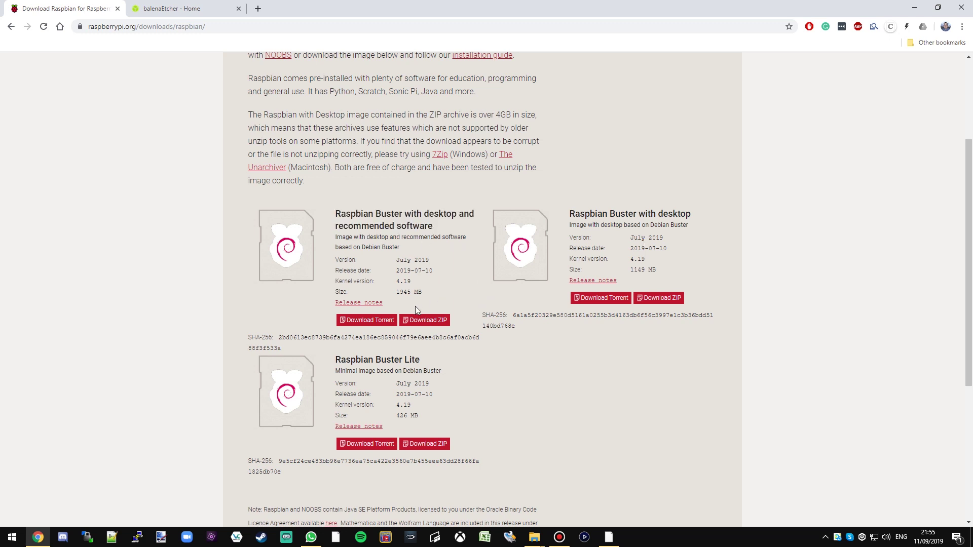
pyautogui.click(435, 328)
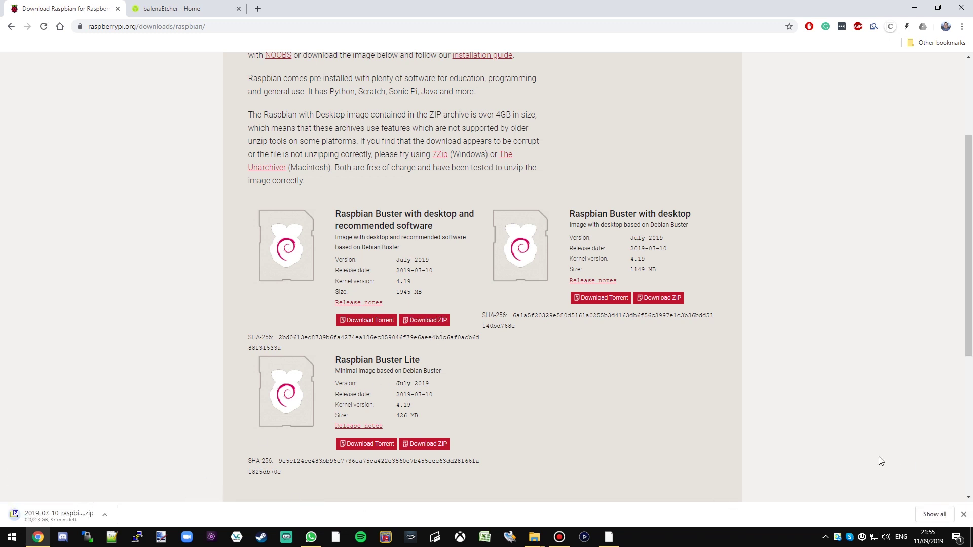
pyautogui.click(169, 12)
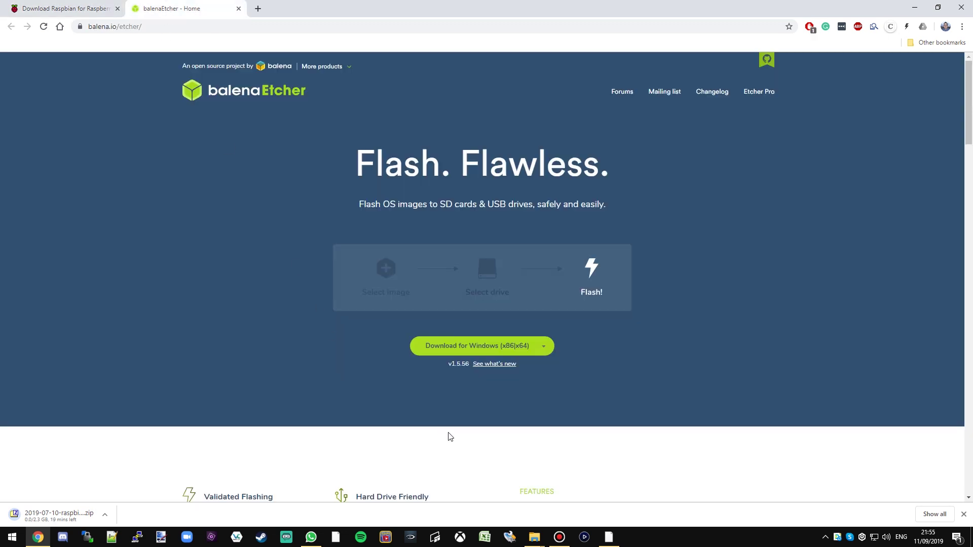
# Step: Download the balenaEtcher installer for Windows (x86|x64) from balena.io
pyautogui.moveTo(363, 162); pyautogui.dragTo(663, 190)
pyautogui.click(663, 190)
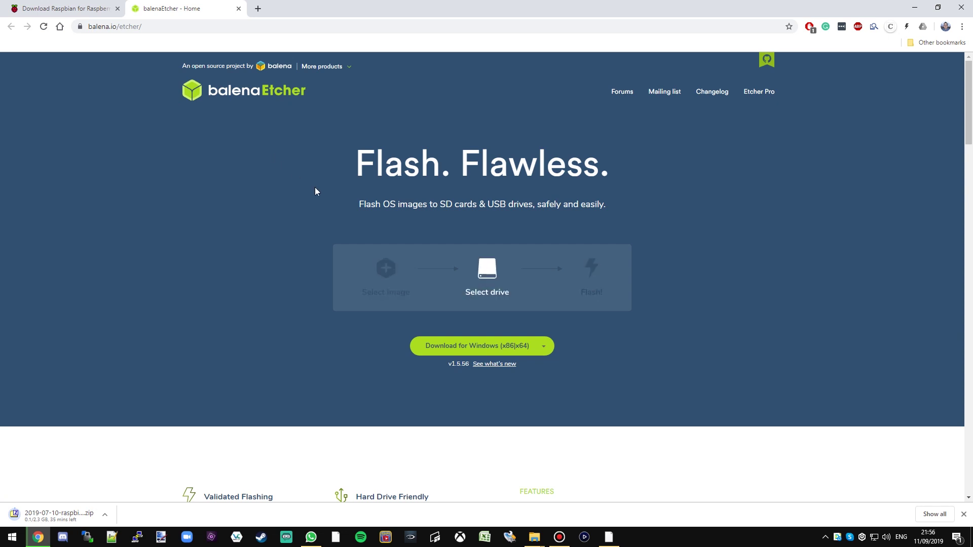
pyautogui.click(494, 350)
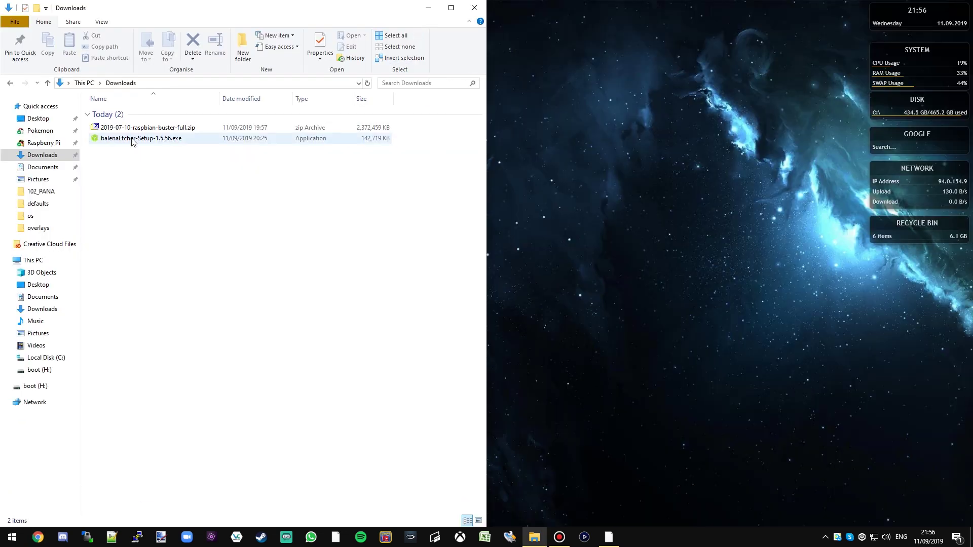
# Step: Install balenaEtcher from balenaEtcher-Setup-1.5.56.exe and launch it
pyautogui.doubleClick(135, 138)
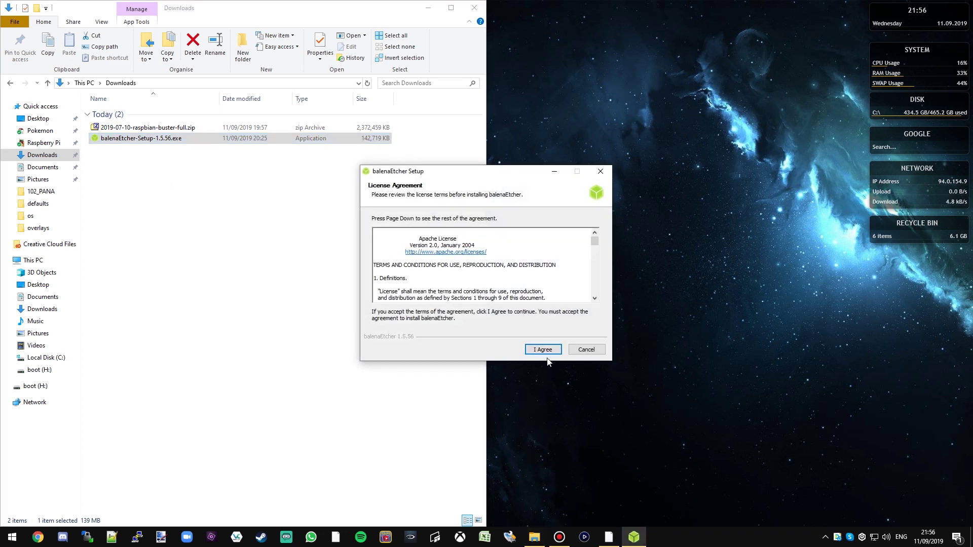
pyautogui.click(546, 350)
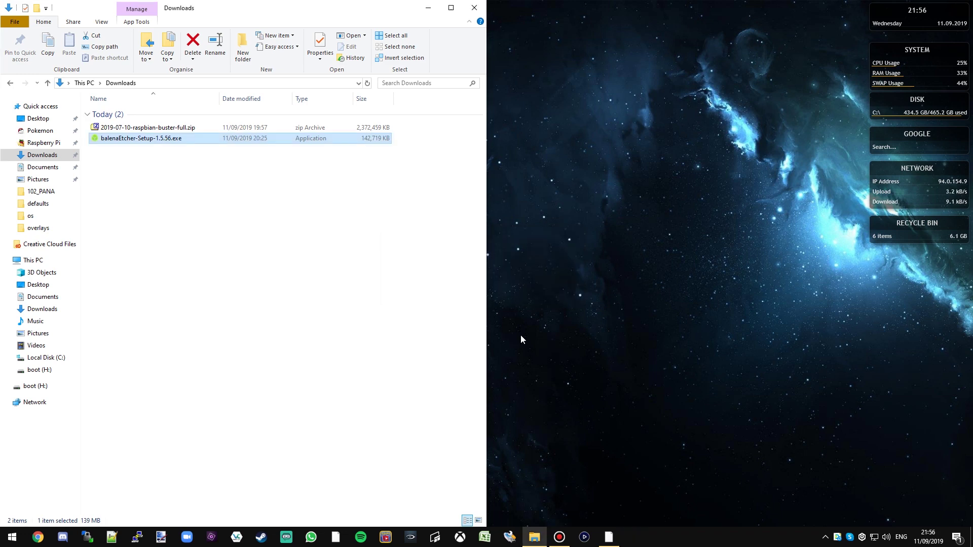
pyautogui.click(181, 240)
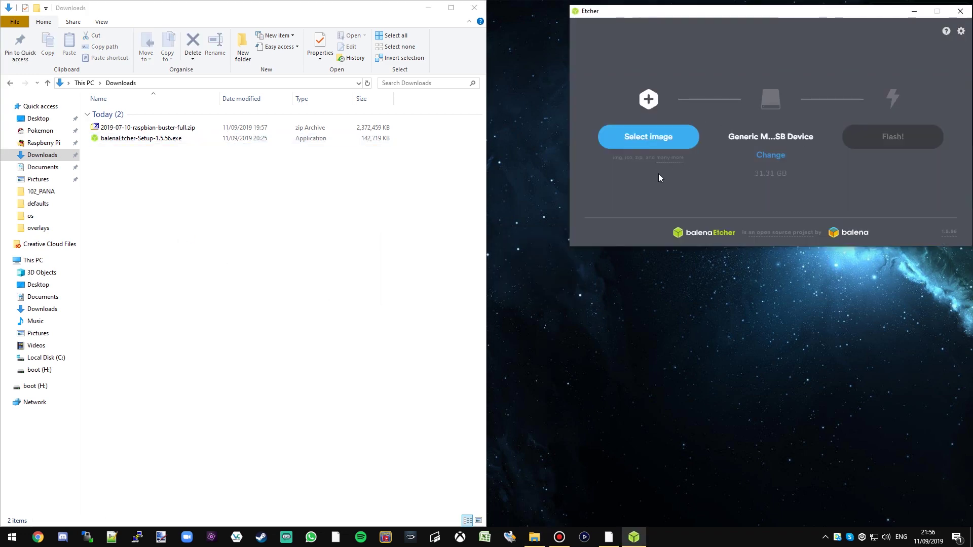
# Step: Load 2019-07-10-raspbian-buster-full.zip from Downloads as the Etcher image
pyautogui.click(659, 141)
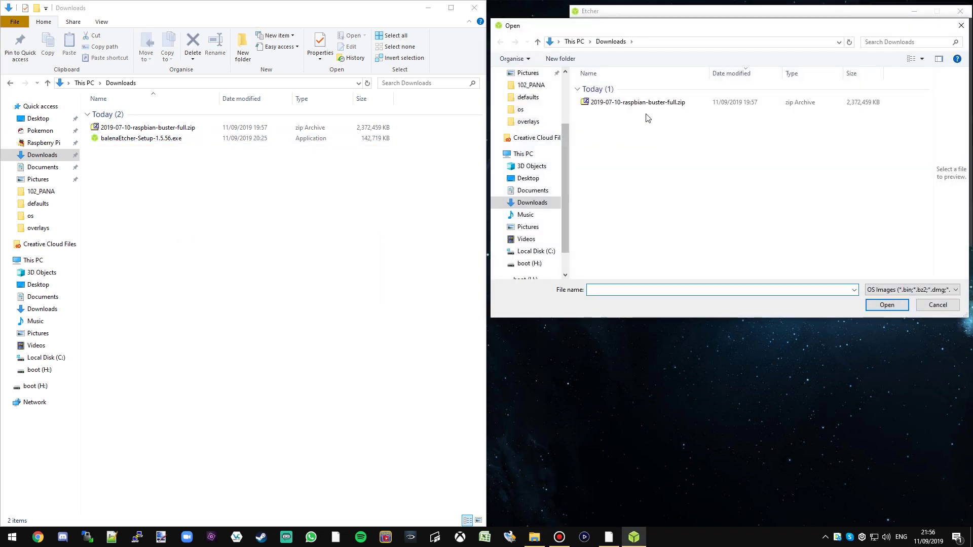
pyautogui.click(653, 104)
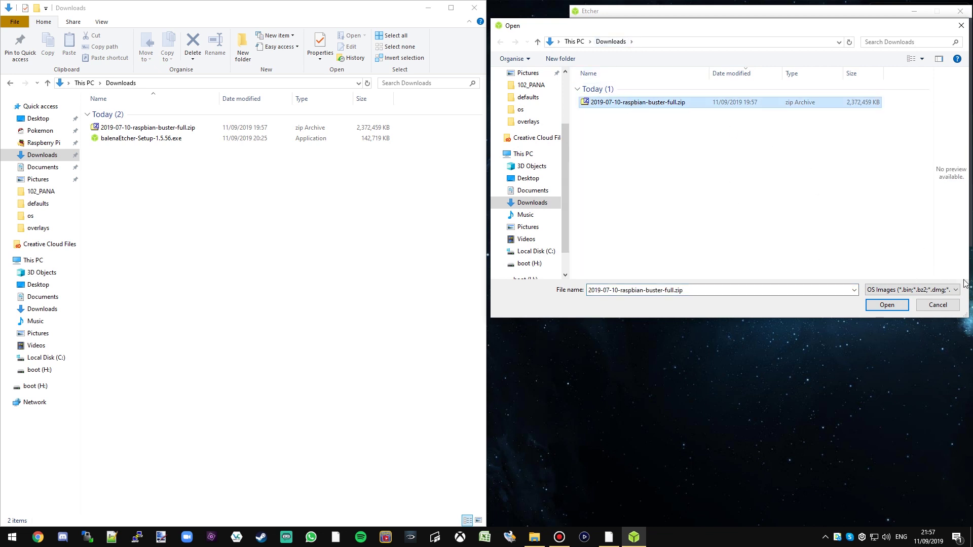
pyautogui.click(886, 305)
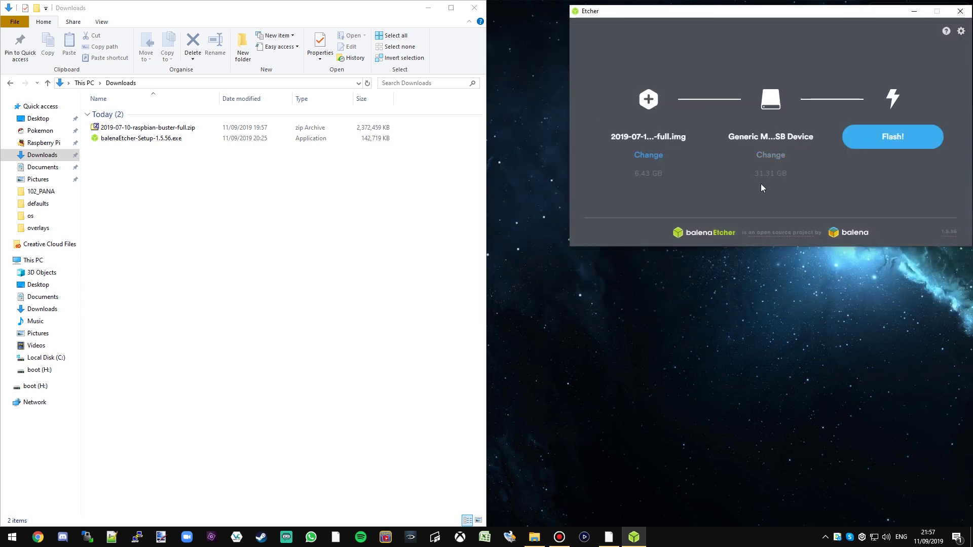
pyautogui.click(771, 155)
# Step: Target the 31.31 GB Generic MassStorageClass USB device and flash the Raspbian image to it
pyautogui.click(735, 95)
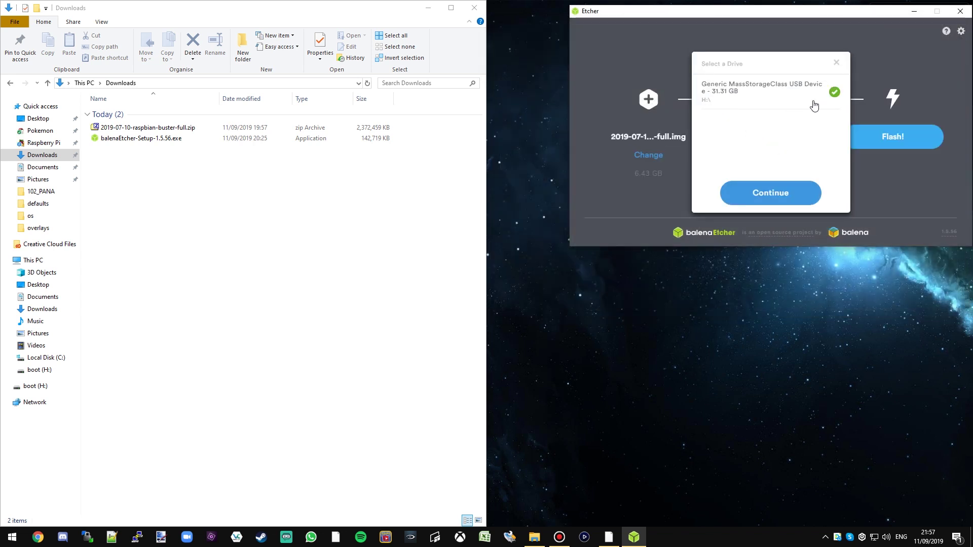
pyautogui.click(842, 67)
pyautogui.click(890, 136)
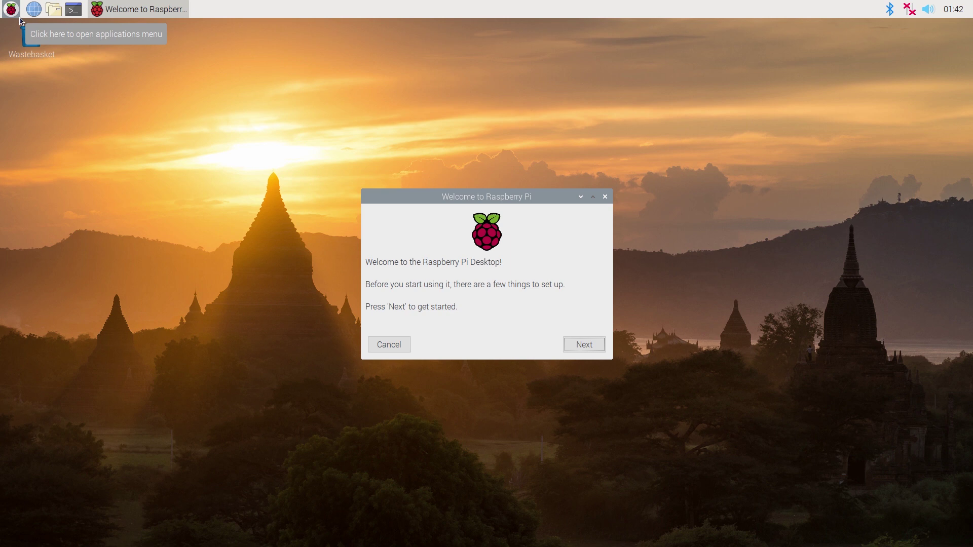
# Step: Keep the United Kingdom location and switch the system to English language
pyautogui.click(582, 350)
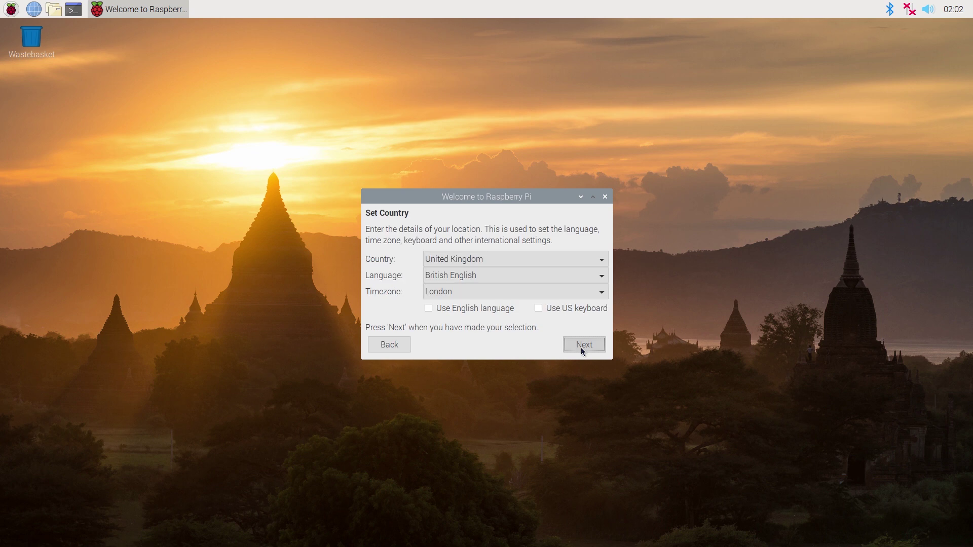
pyautogui.click(428, 308)
pyautogui.click(603, 347)
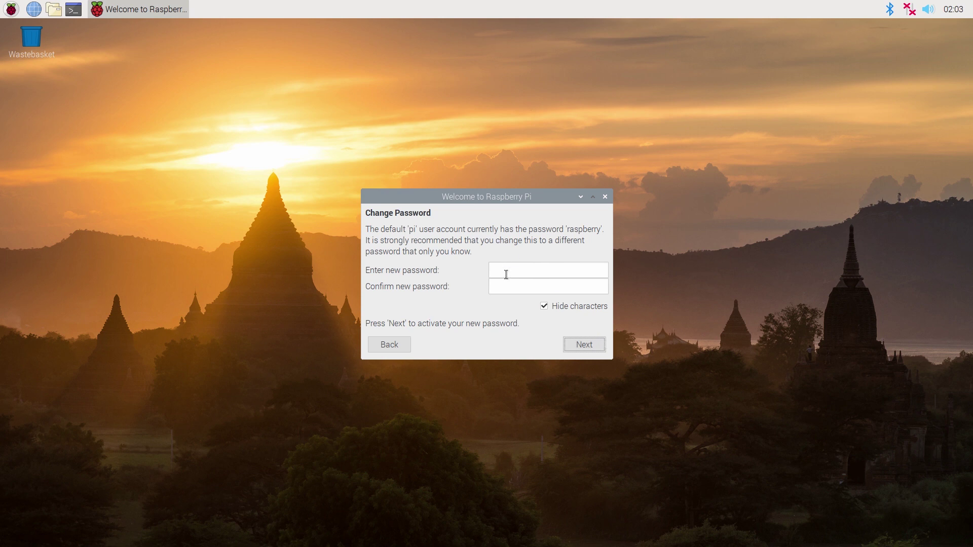
# Step: Enter and confirm a new account password, then continue to WiFi selection
pyautogui.click(507, 274)
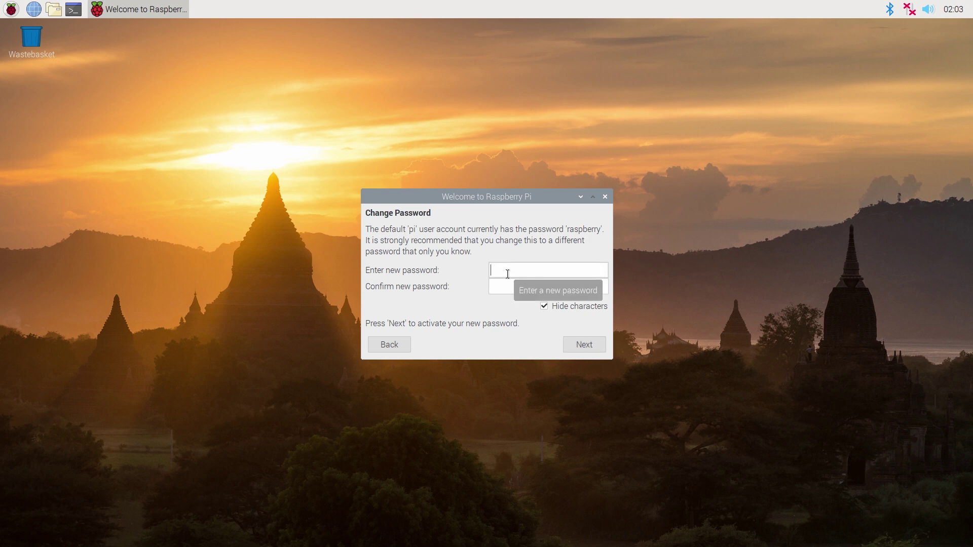
pyautogui.write('•••••••')
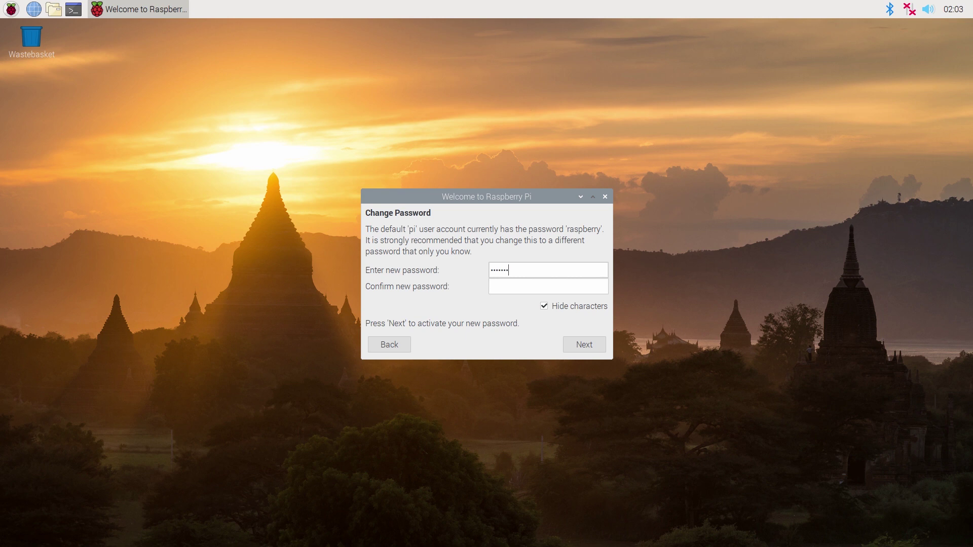
pyautogui.write('•')
pyautogui.press('Tab')
pyautogui.write('••••••••')
pyautogui.click(580, 351)
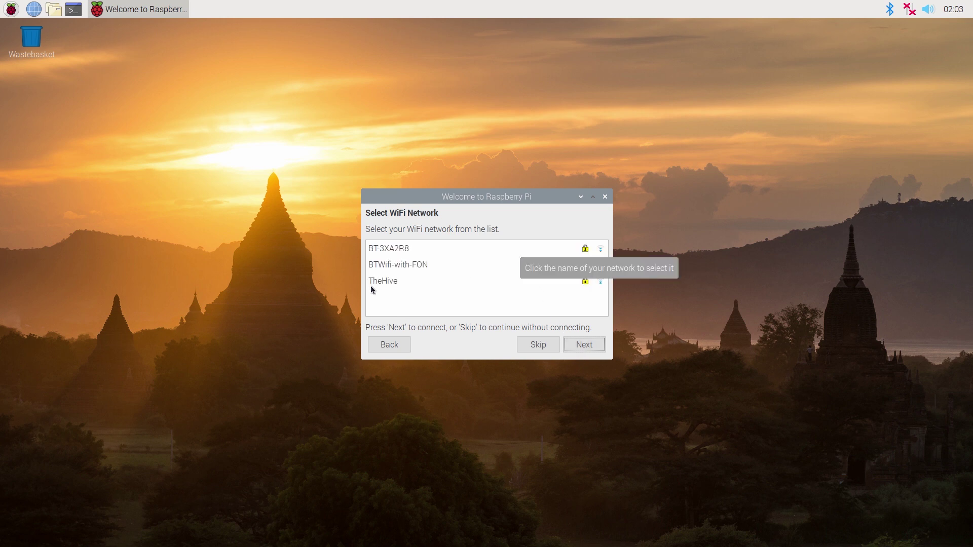
# Step: Join the TheHive WiFi network with its password and skip the software update check
pyautogui.click(369, 282)
pyautogui.click(583, 346)
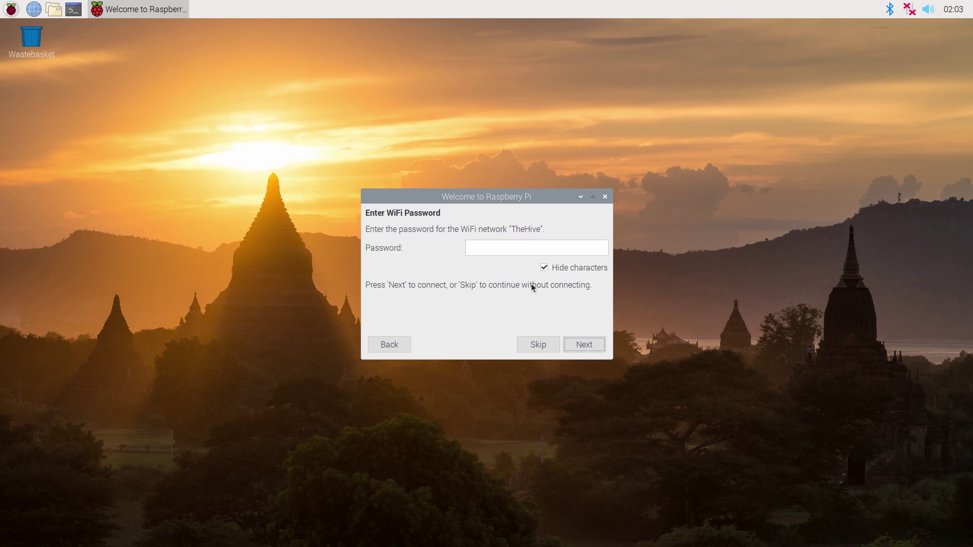
pyautogui.click(525, 249)
pyautogui.write('a')
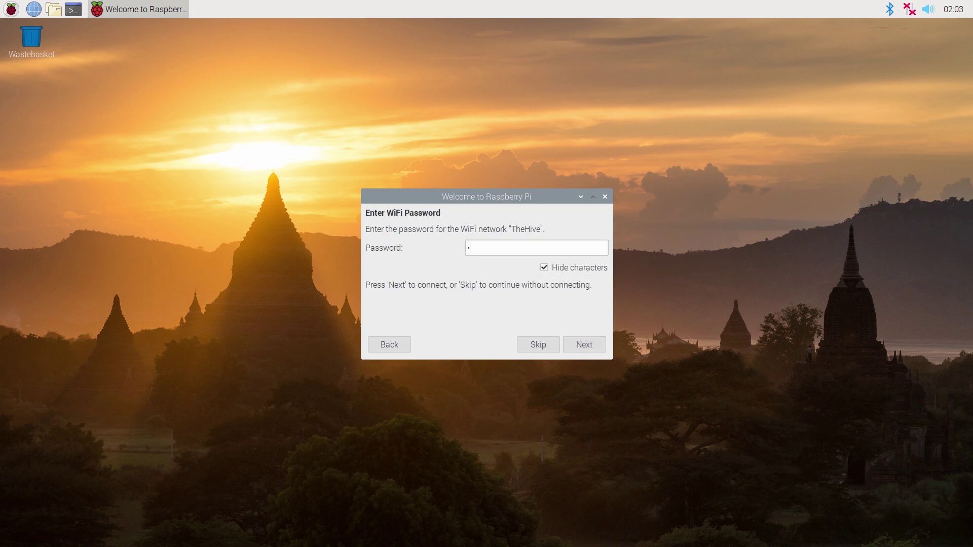
pyautogui.write('aaaaaaaaa')
pyautogui.click(590, 344)
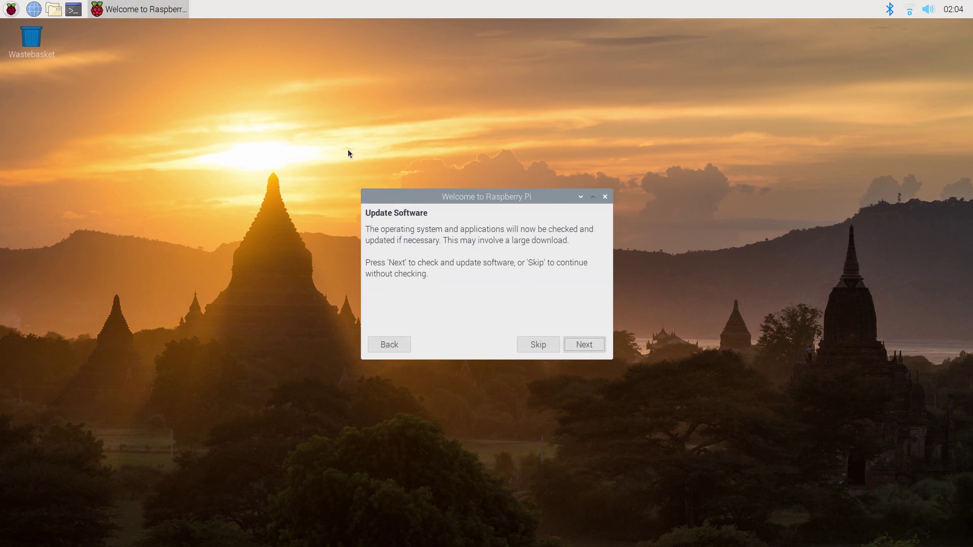
pyautogui.click(594, 345)
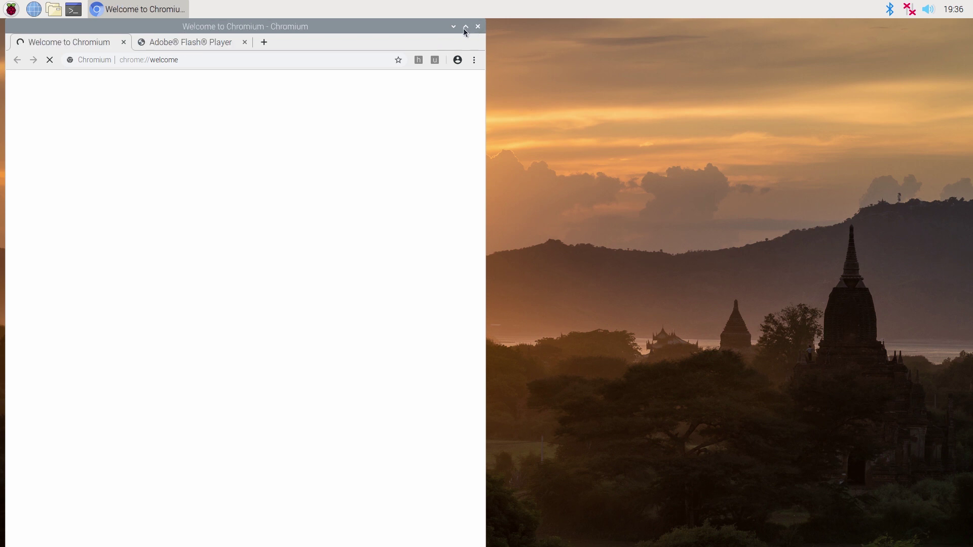
pyautogui.click(465, 27)
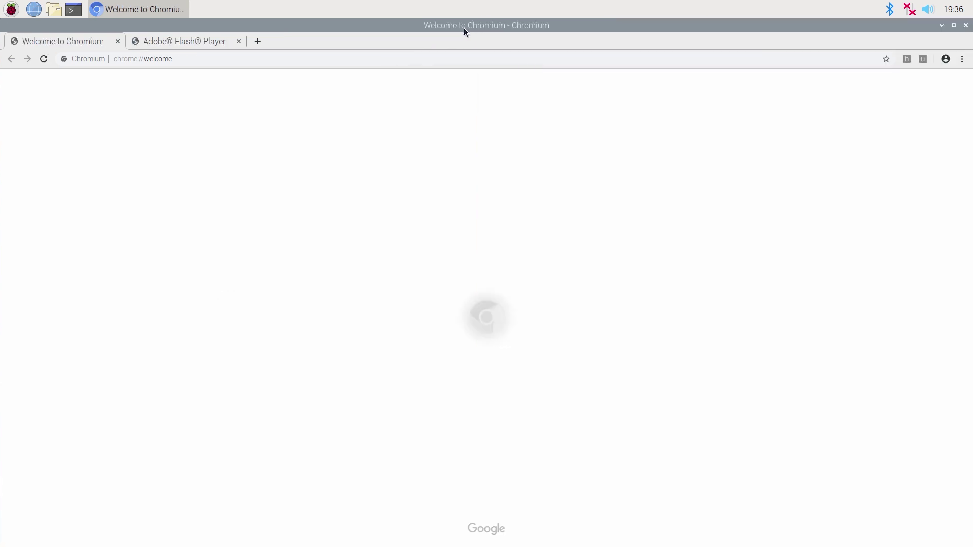
pyautogui.click(201, 61)
pyautogui.write('www.r')
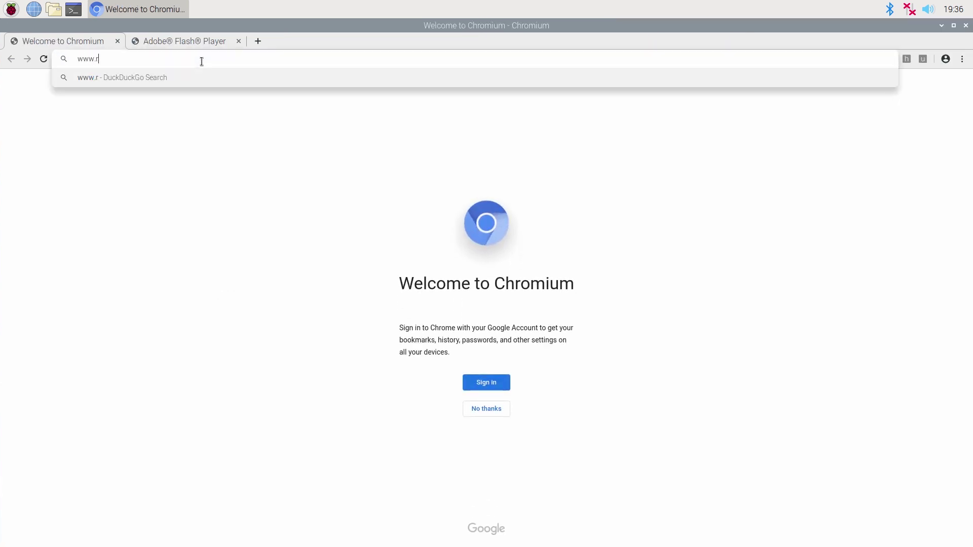
pyautogui.write('aspberrypi.')
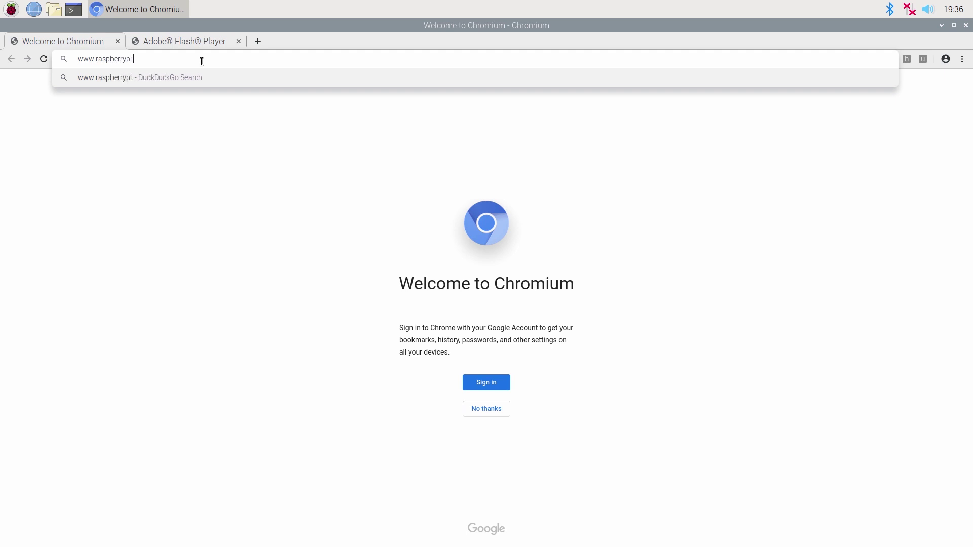
pyautogui.write('org')
pyautogui.press('Return')
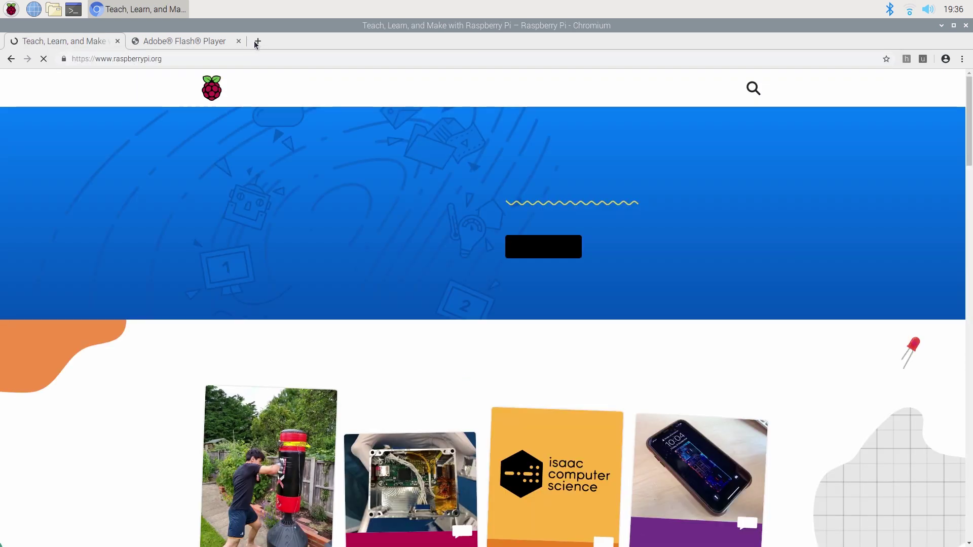
pyautogui.scroll(-3, 628, 190)
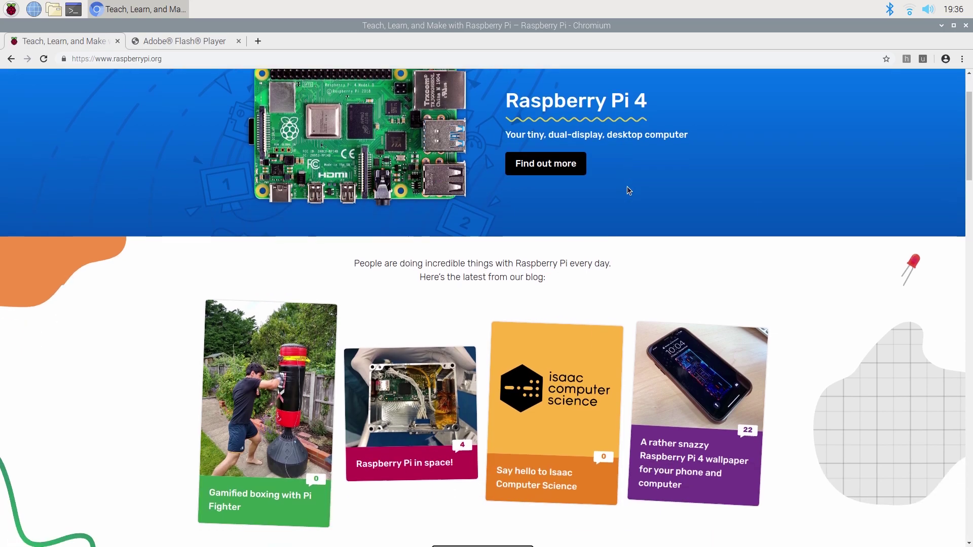
pyautogui.scroll(3, 628, 191)
pyautogui.click(965, 26)
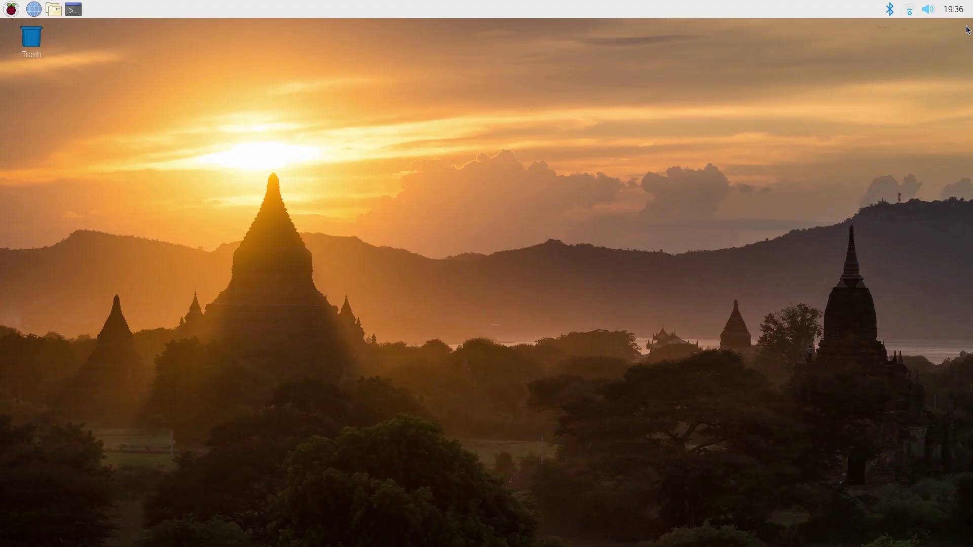
# Step: Open the Raspberry Pi applications menu and browse the Programming, Office and Graphics submenus
pyautogui.click(3, 5)
pyautogui.moveTo(68, 32)
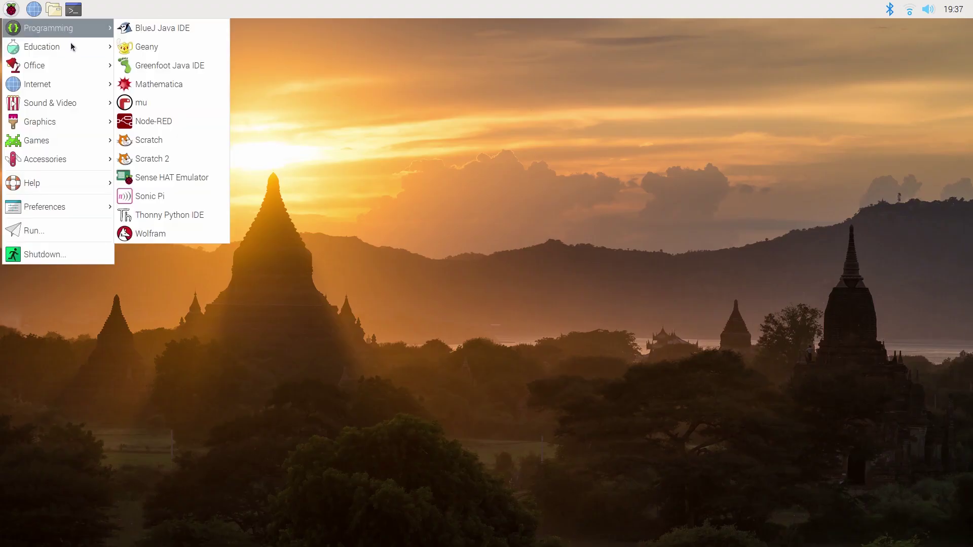
pyautogui.moveTo(80, 68)
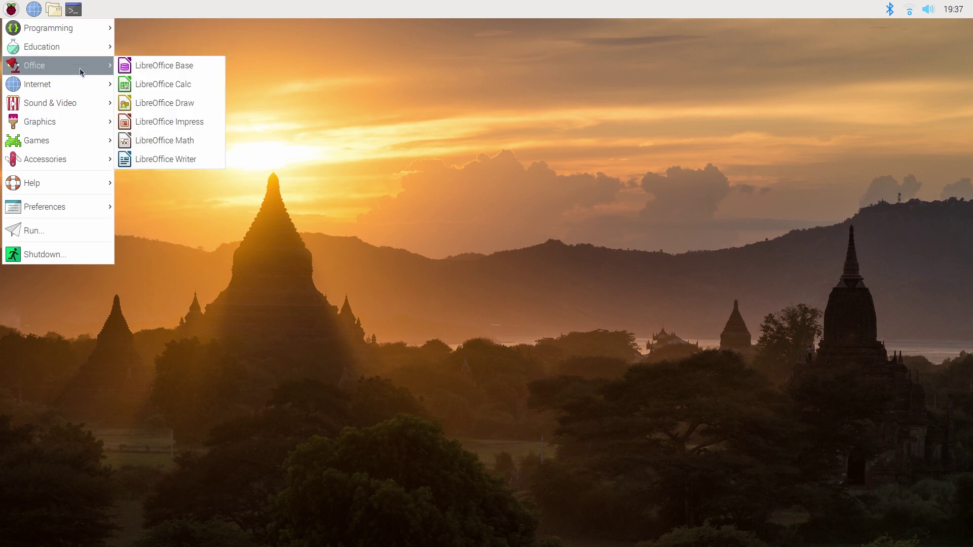
pyautogui.moveTo(89, 121)
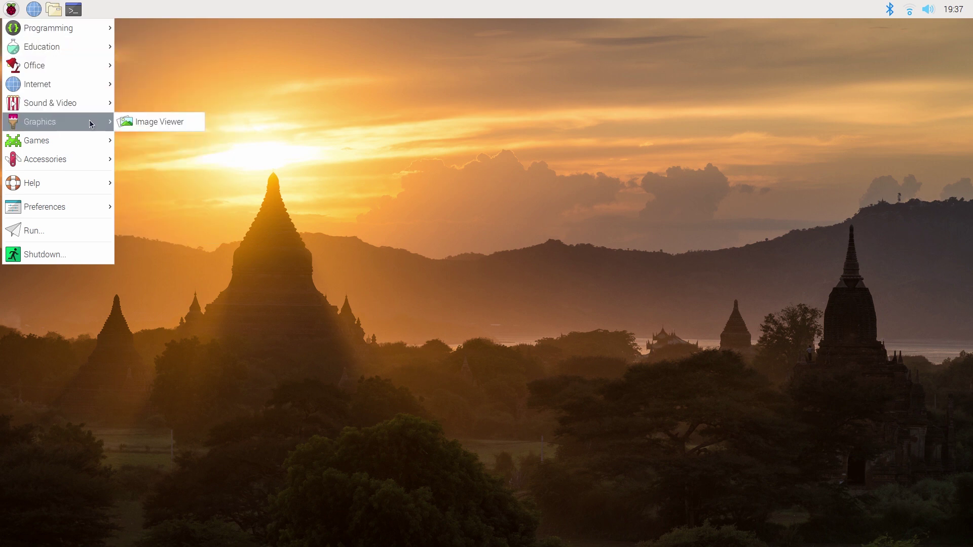